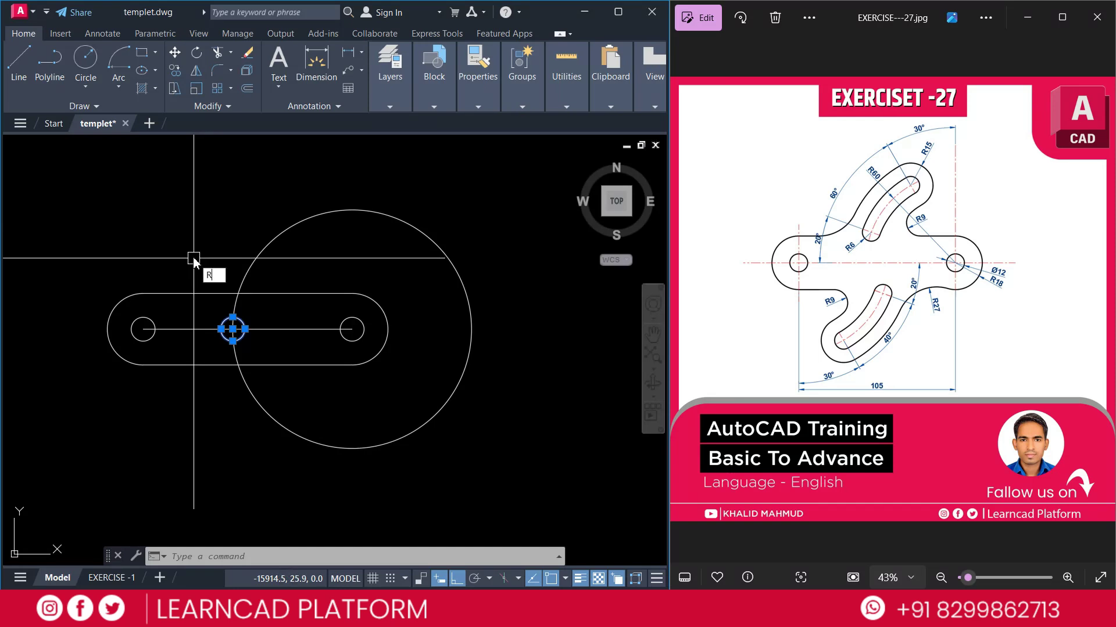
Step: Rotate the small circle on the R60 construction circle by -20° about the right-hand hole's center
{"action": "type", "text": "O"}
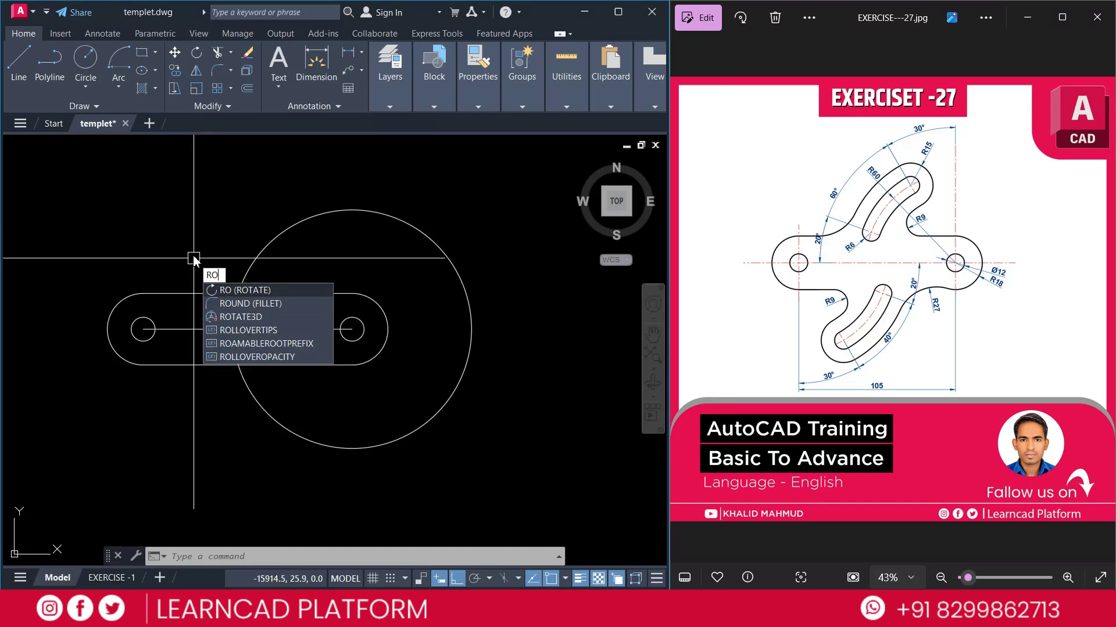
{"action": "key", "text": "Return"}
{"action": "left_click", "coordinate": [352, 328]}
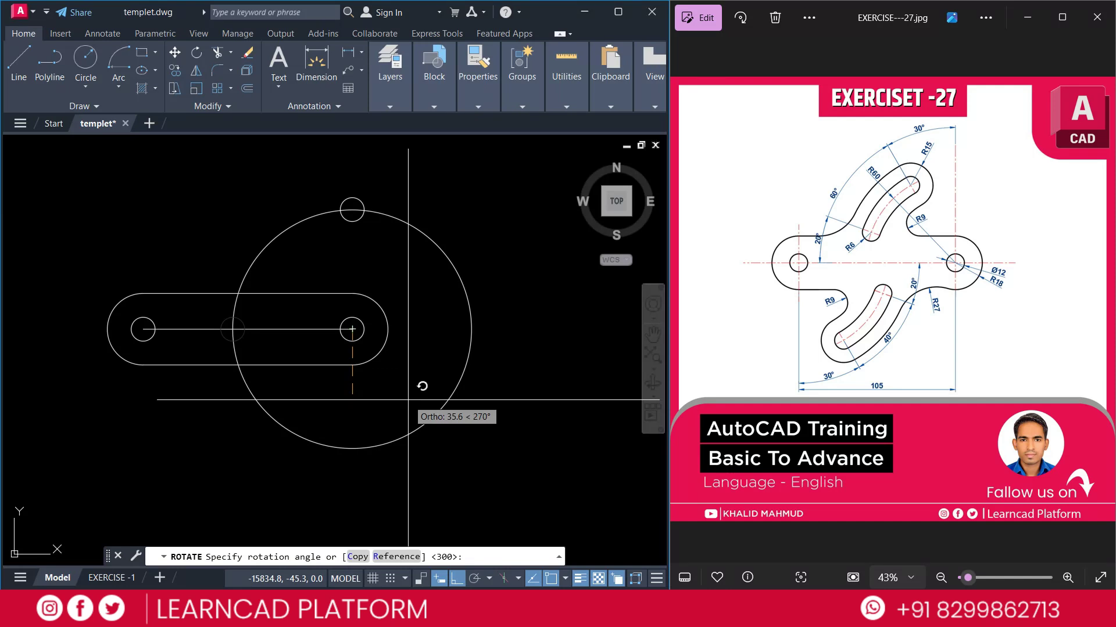
{"action": "type", "text": "-20"}
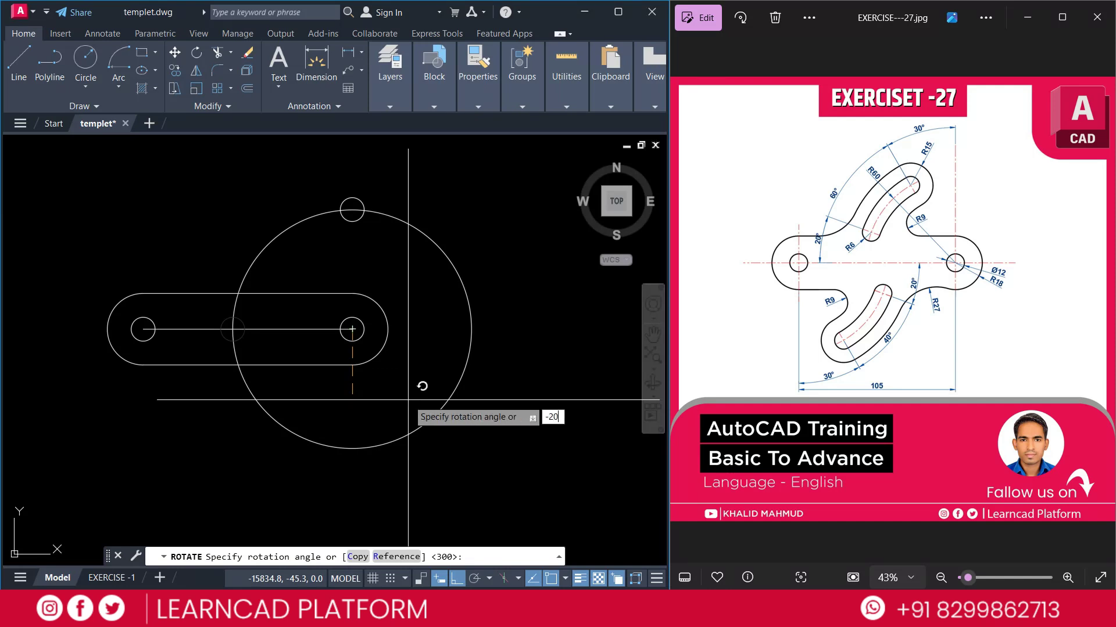
{"action": "key", "text": "Return"}
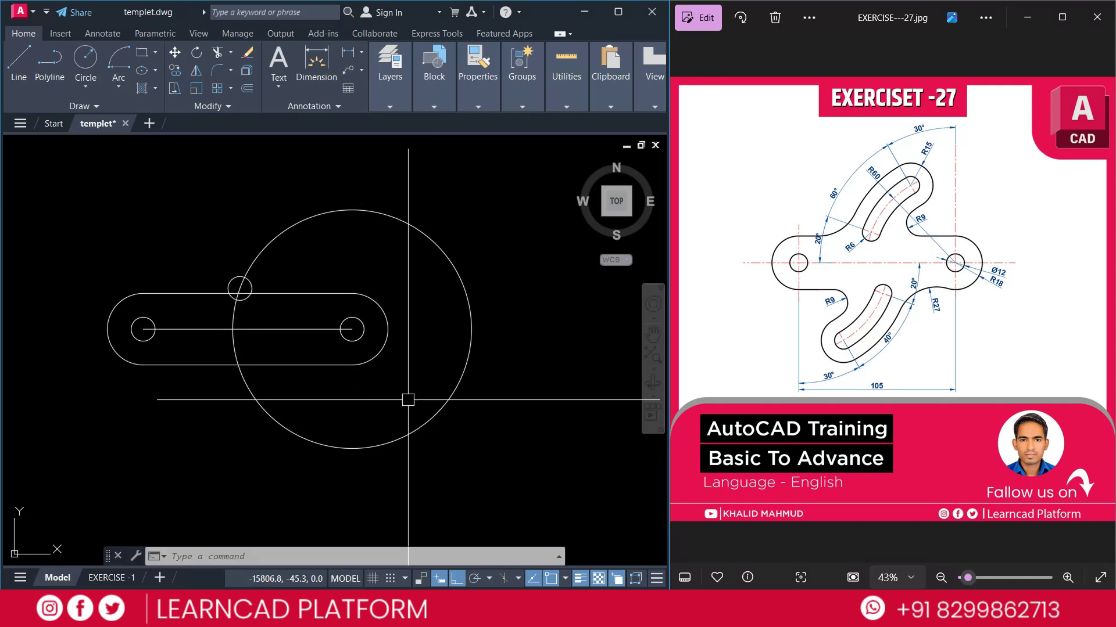
Step: Make a rotated copy of the small slot-end circle by -40° about the right-hand hole's center
{"action": "left_click", "coordinate": [213, 231]}
{"action": "left_click", "coordinate": [271, 311]}
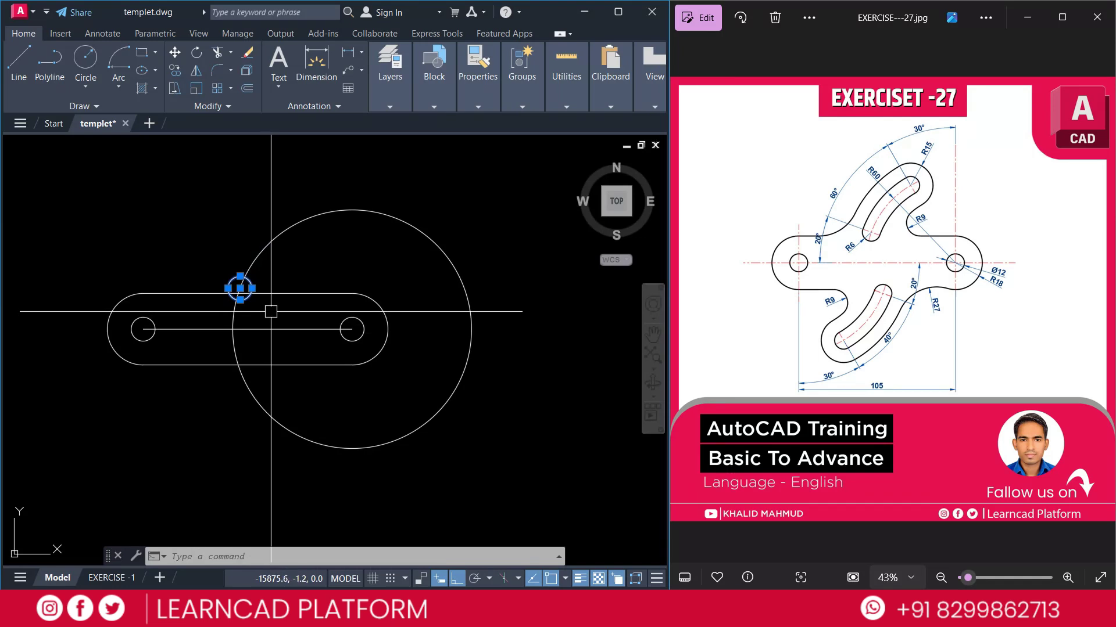
{"action": "type", "text": "ro"}
{"action": "key", "text": "Return"}
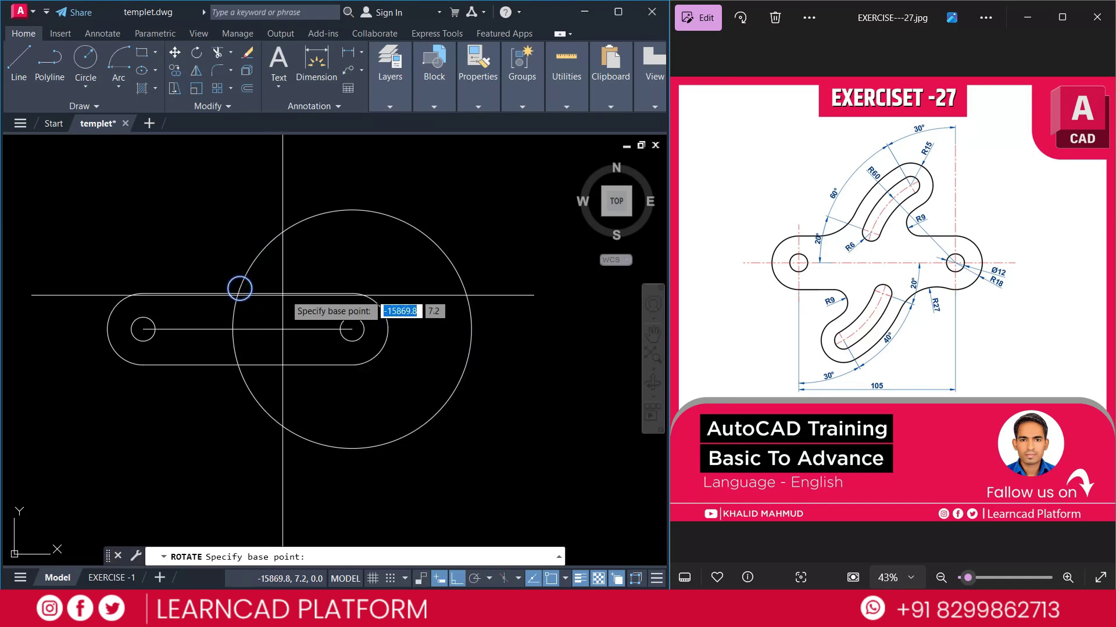
{"action": "left_click", "coordinate": [352, 329]}
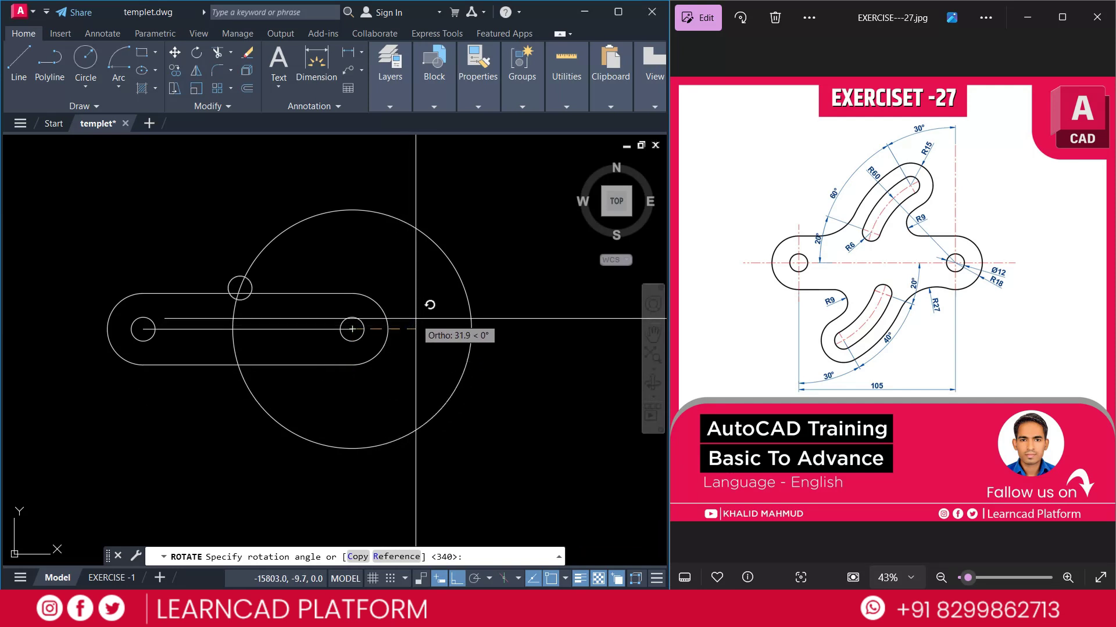
{"action": "type", "text": "-4"}
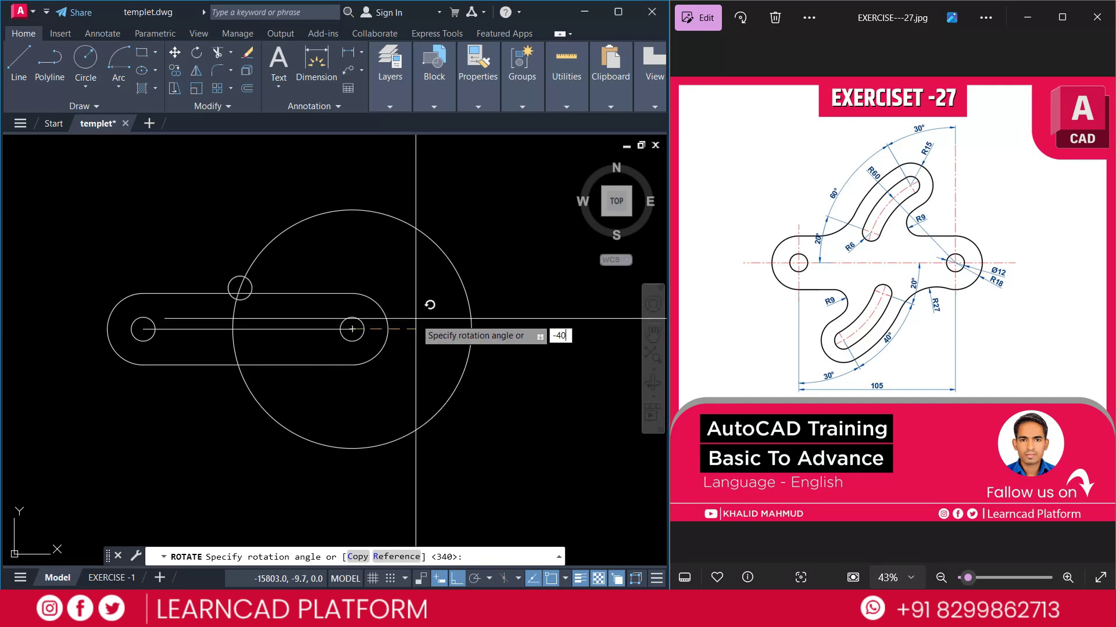
{"action": "type", "text": "0"}
{"action": "key", "text": "BackSpace"}
{"action": "key", "text": "BackSpace"}
{"action": "key", "text": "BackSpace"}
{"action": "type", "text": "-40"}
{"action": "key", "text": "Return"}
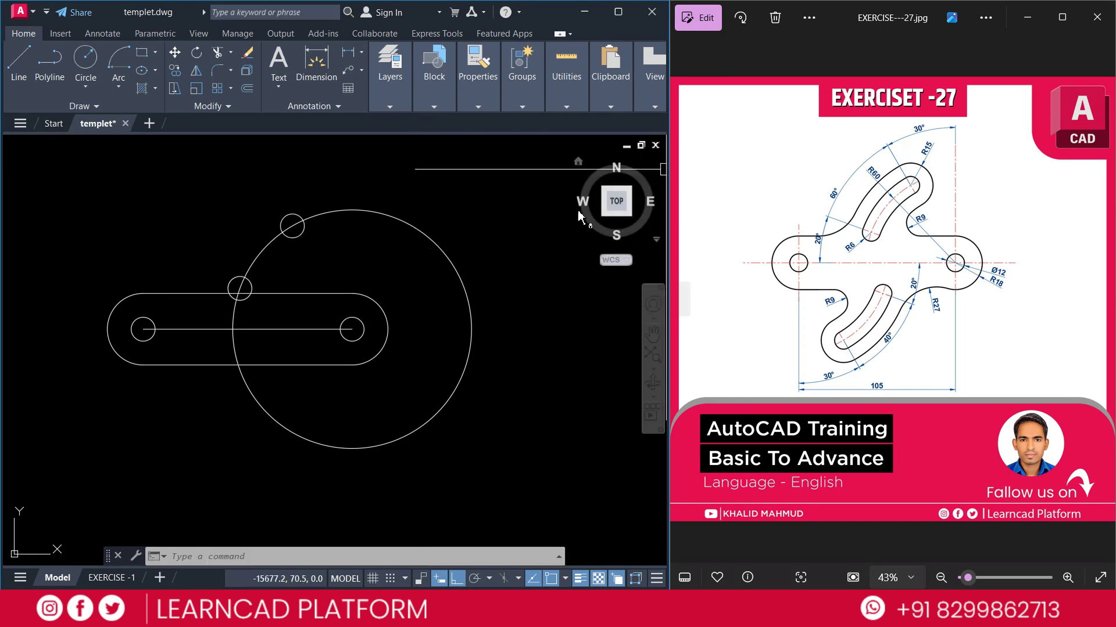
Step: Draw a circle of radius 15 concentric with the upper small slot-end circle
{"action": "type", "text": "c"}
{"action": "key", "text": "space"}
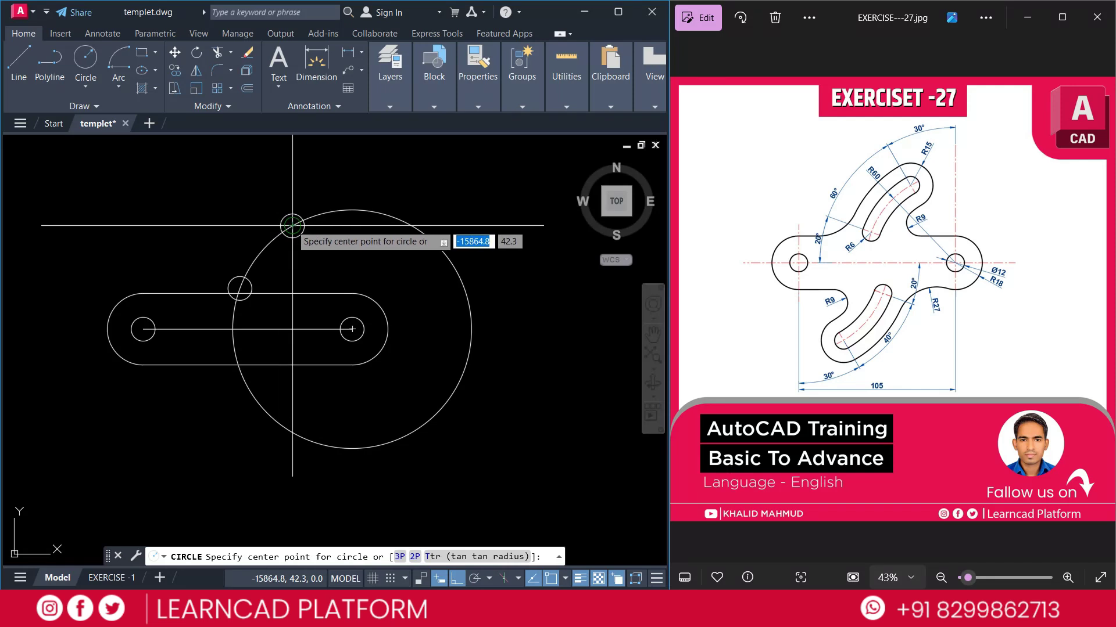
{"action": "left_click", "coordinate": [292, 226]}
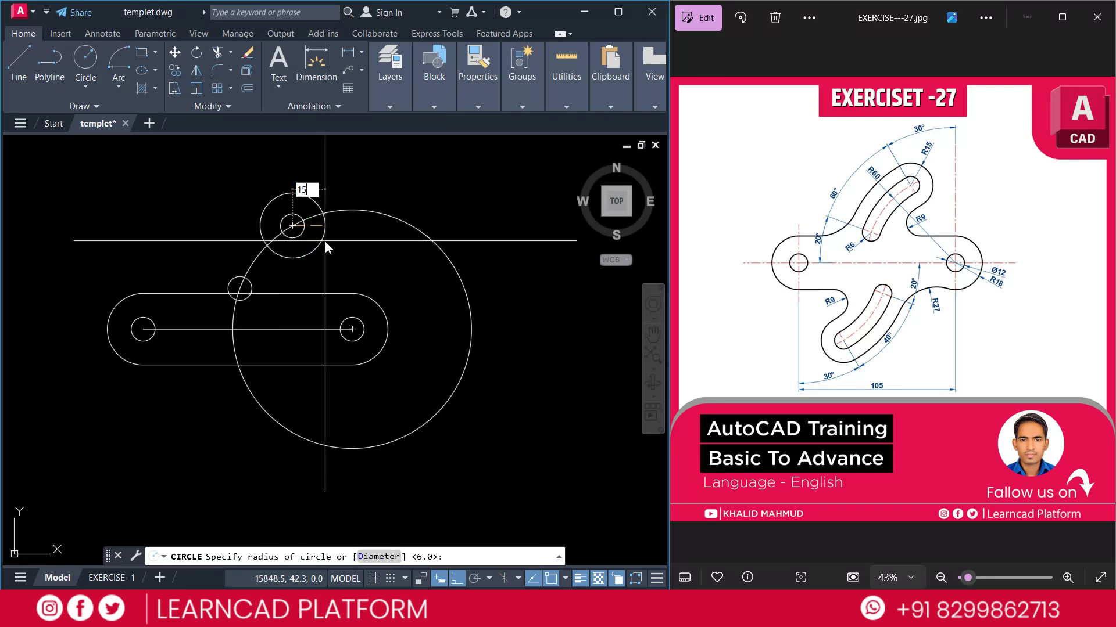
{"action": "type", "text": "15"}
{"action": "key", "text": "Return"}
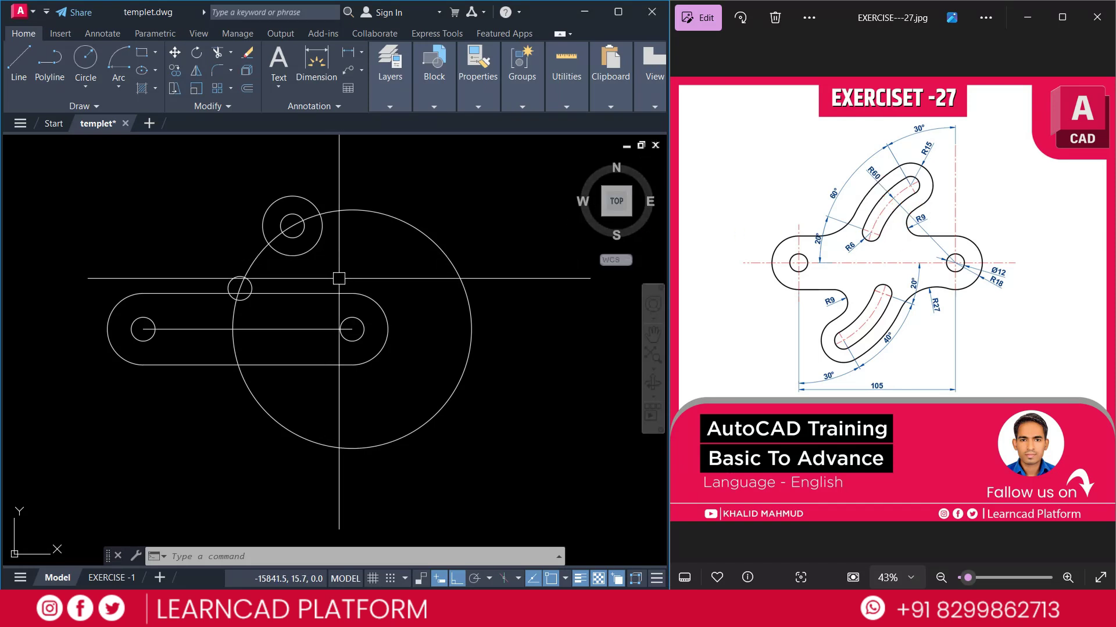
Step: Draw a Center, Start, End arc about the right-hand hole from the R15 circle's outer side down to the horizontal centerline
{"action": "left_click", "coordinate": [113, 93]}
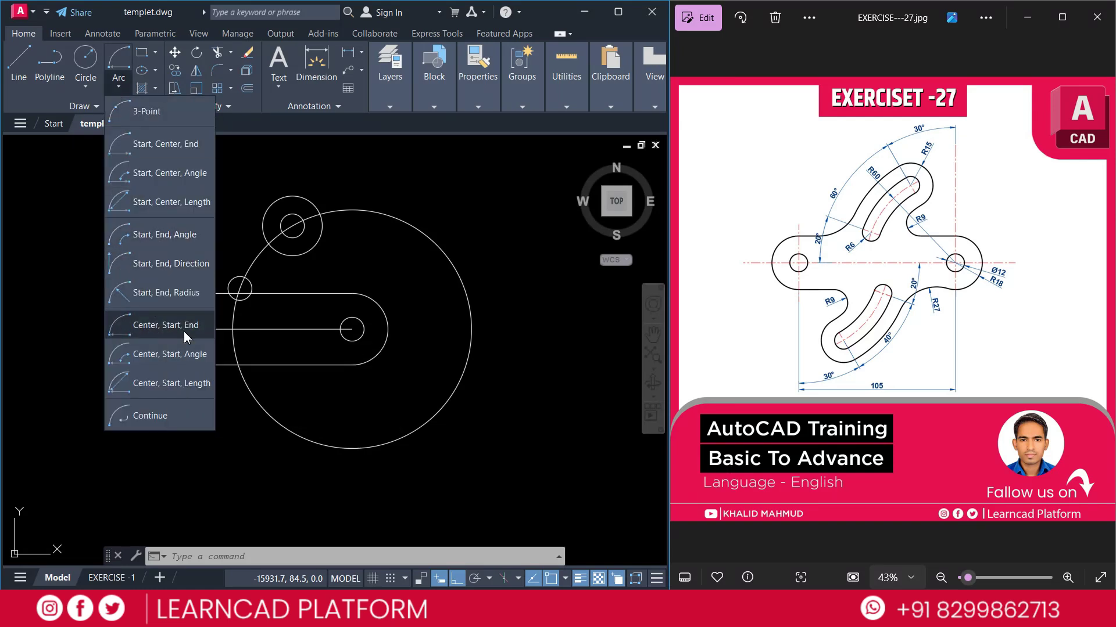
{"action": "left_click", "coordinate": [165, 325]}
{"action": "left_click", "coordinate": [352, 330]}
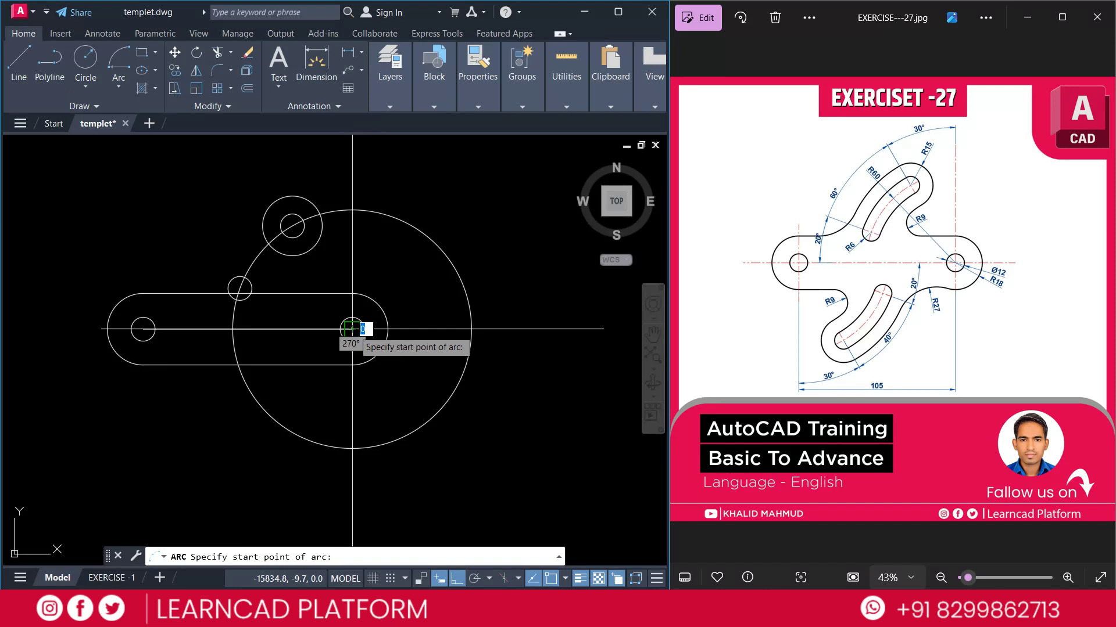
{"action": "left_click", "coordinate": [272, 201]}
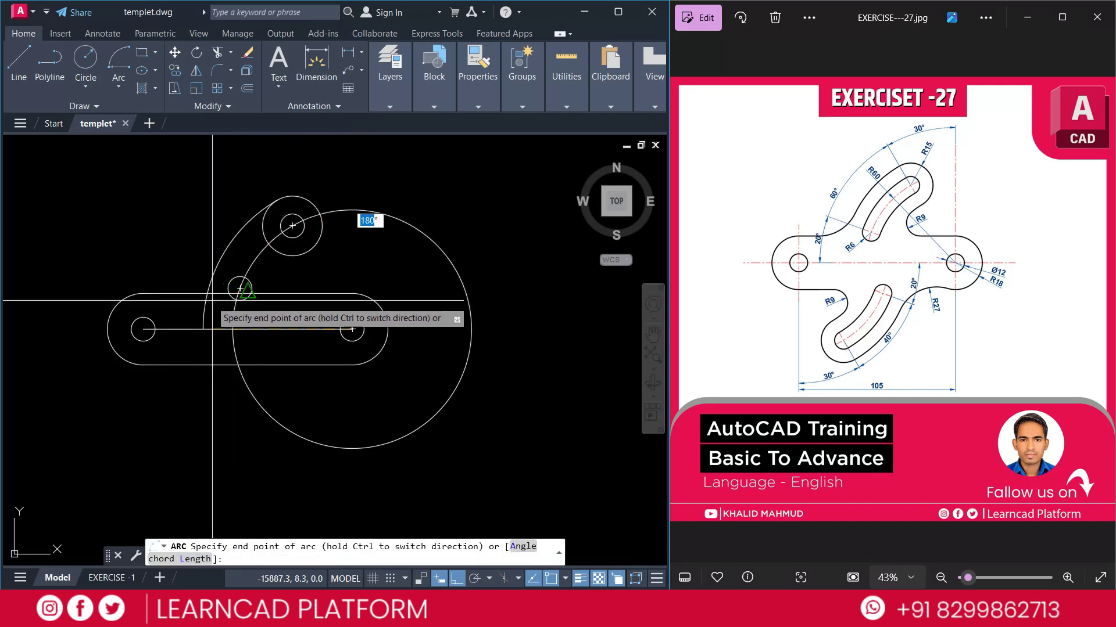
{"action": "left_click", "coordinate": [202, 328]}
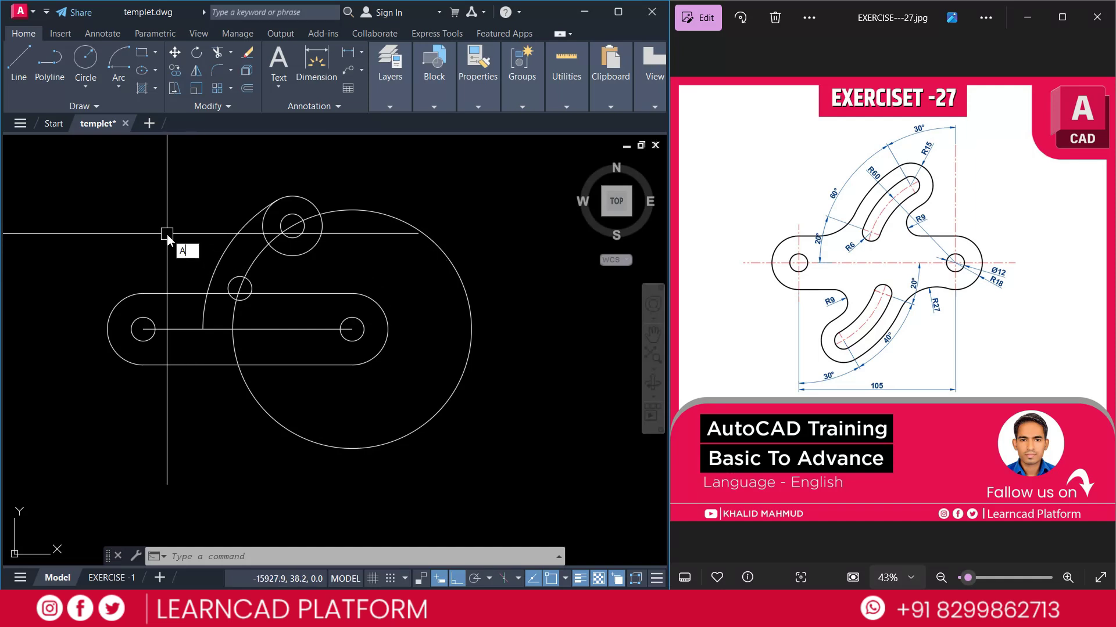
Step: Draw the slot's outer arc about the right-hand hole, from the upper small circle's outer side to the horizontal centerline
{"action": "type", "text": "C"}
{"action": "key", "text": "Return"}
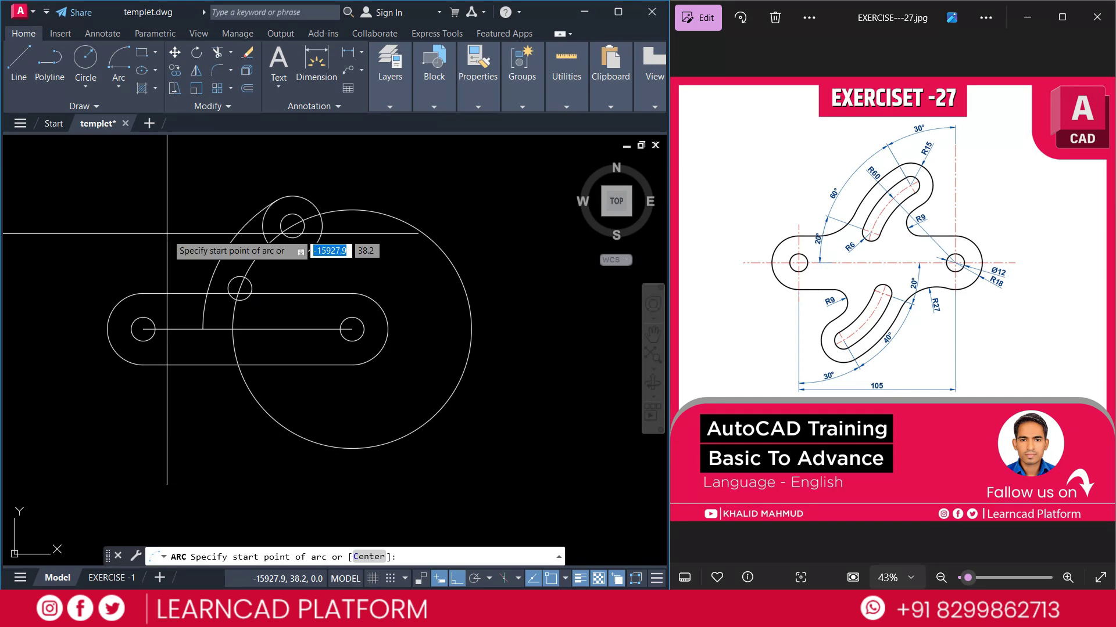
{"action": "key", "text": "Return"}
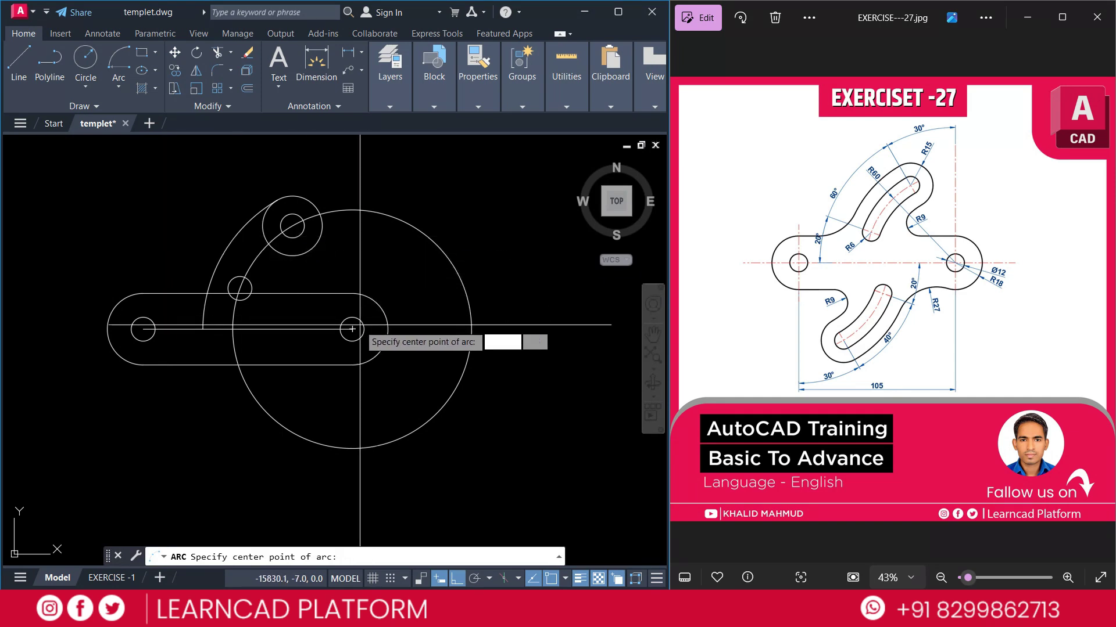
{"action": "left_click", "coordinate": [352, 328]}
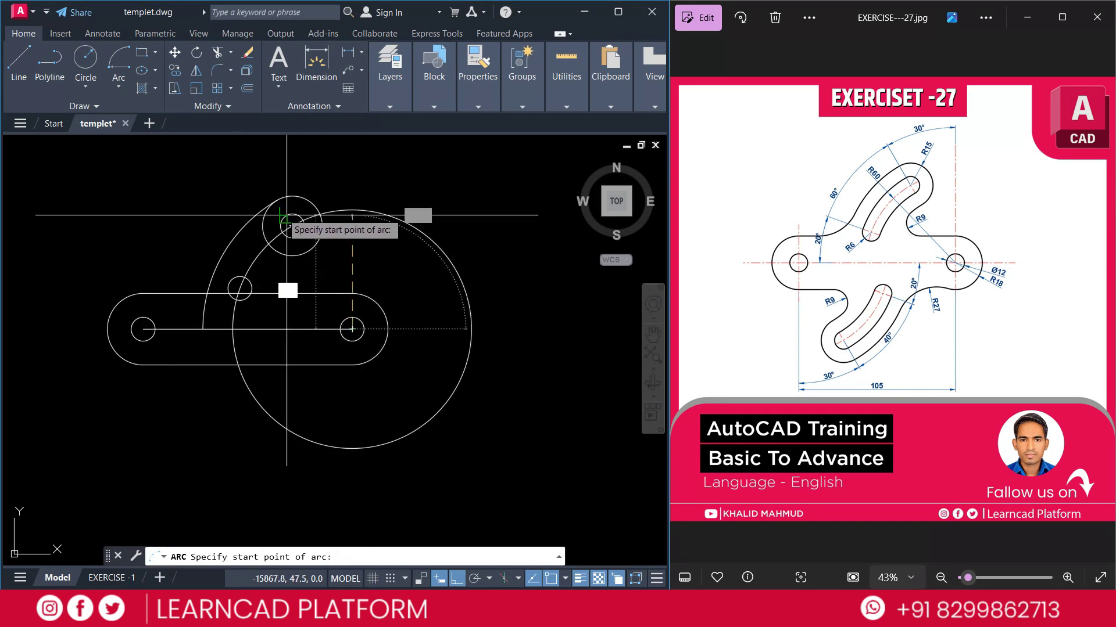
{"action": "left_click", "coordinate": [352, 198]}
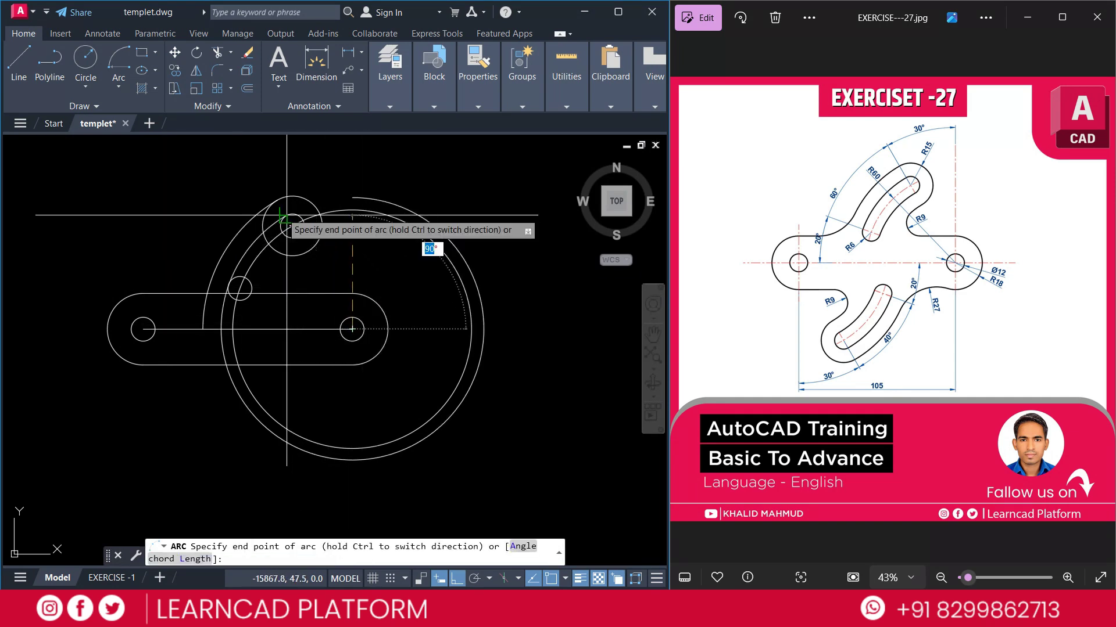
{"action": "left_click", "coordinate": [217, 312]}
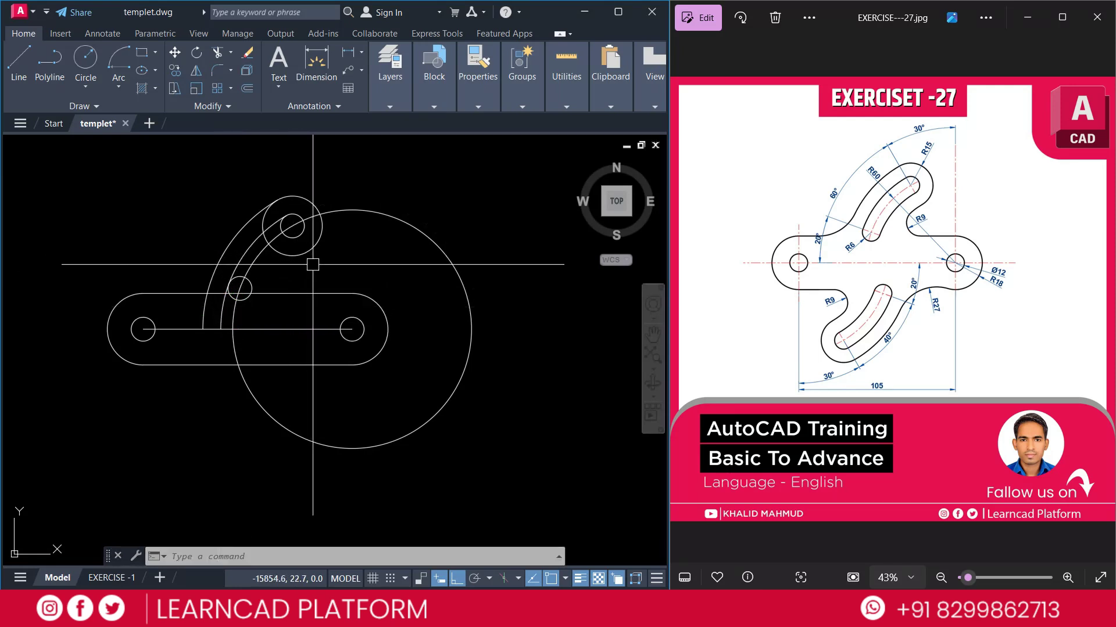
Step: Draw the slot's inner arc about the right-hand hole, from the upper small circle's inner side to the horizontal centerline
{"action": "key", "text": "Return"}
{"action": "type", "text": "c"}
{"action": "key", "text": "Return"}
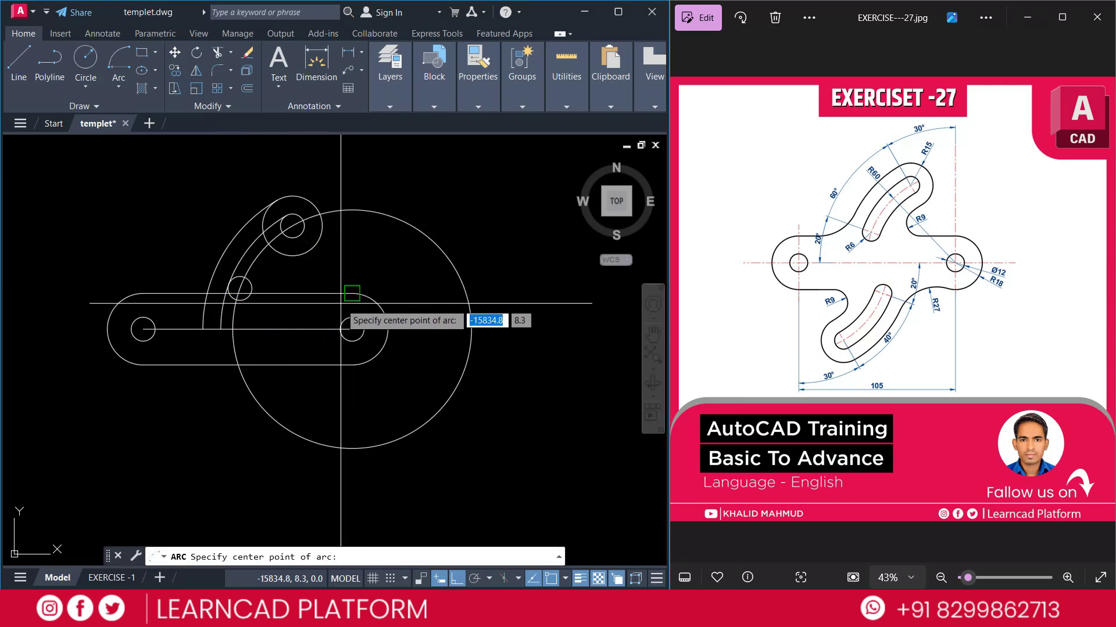
{"action": "left_click", "coordinate": [351, 329]}
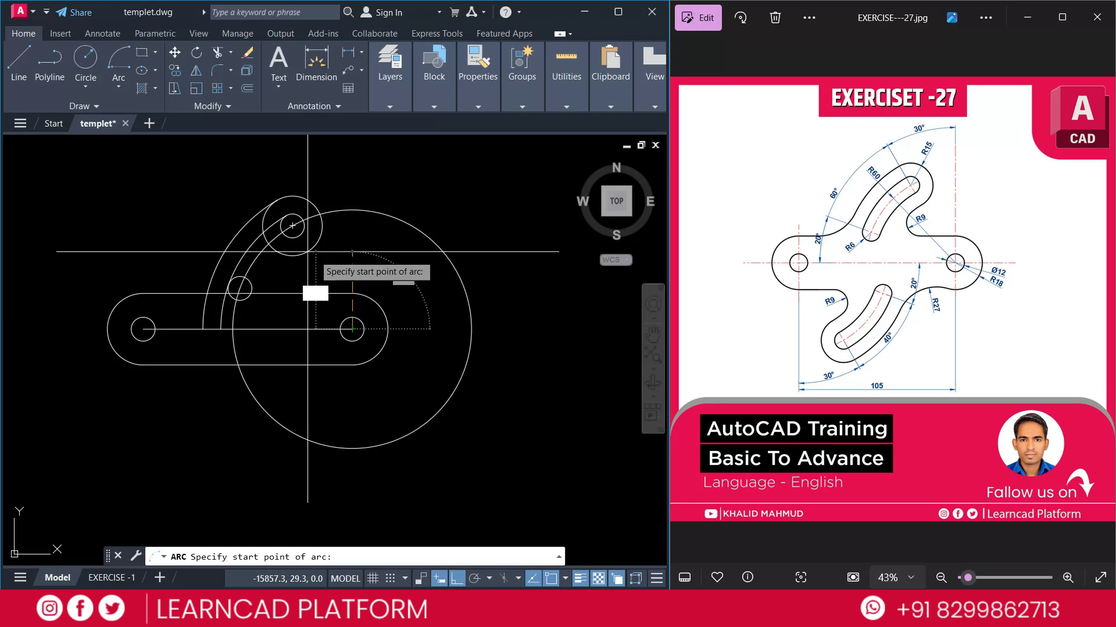
{"action": "left_click", "coordinate": [292, 226]}
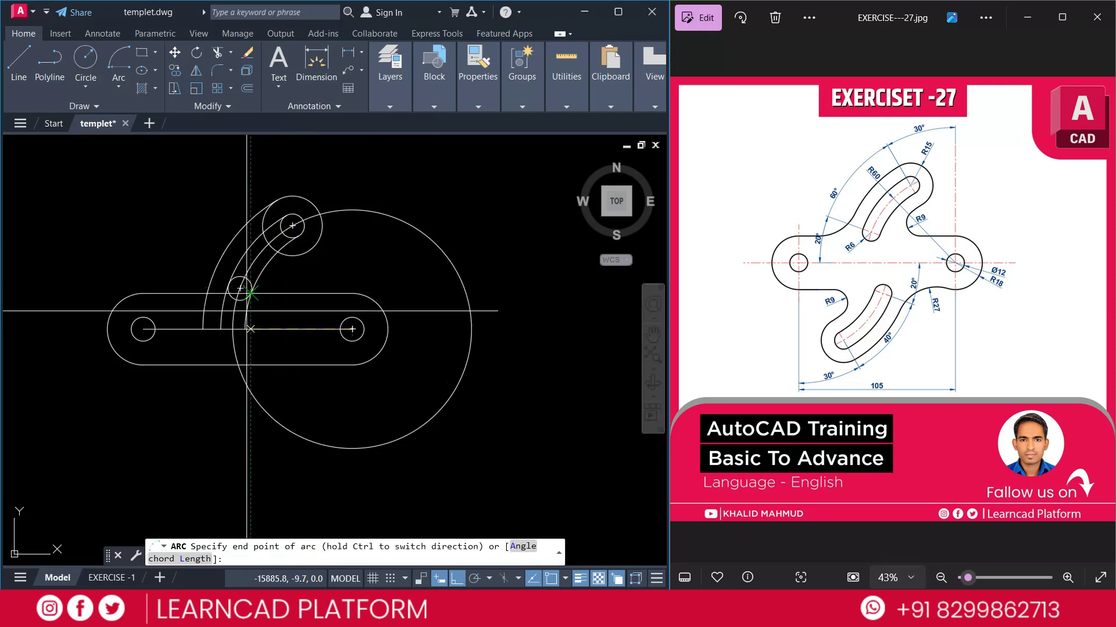
{"action": "left_click", "coordinate": [249, 311]}
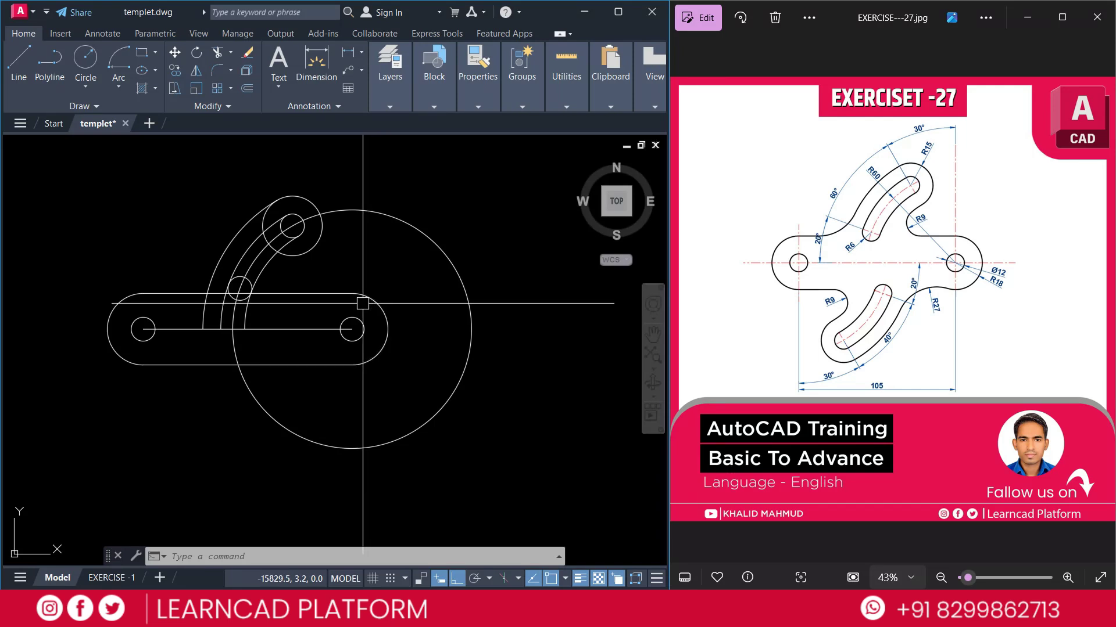
Step: Draw the arm's inner outline arc about the right-hand hole, from the R15 circle's inner side to the horizontal centerline
{"action": "key", "text": "space"}
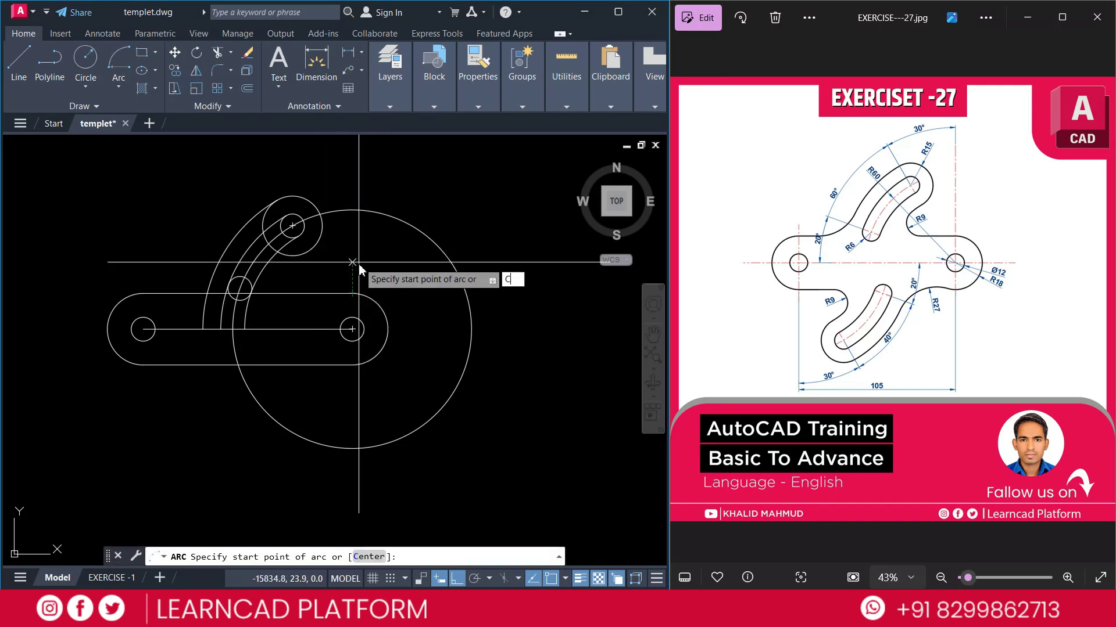
{"action": "type", "text": "C"}
{"action": "key", "text": "Return"}
{"action": "left_click", "coordinate": [352, 329]}
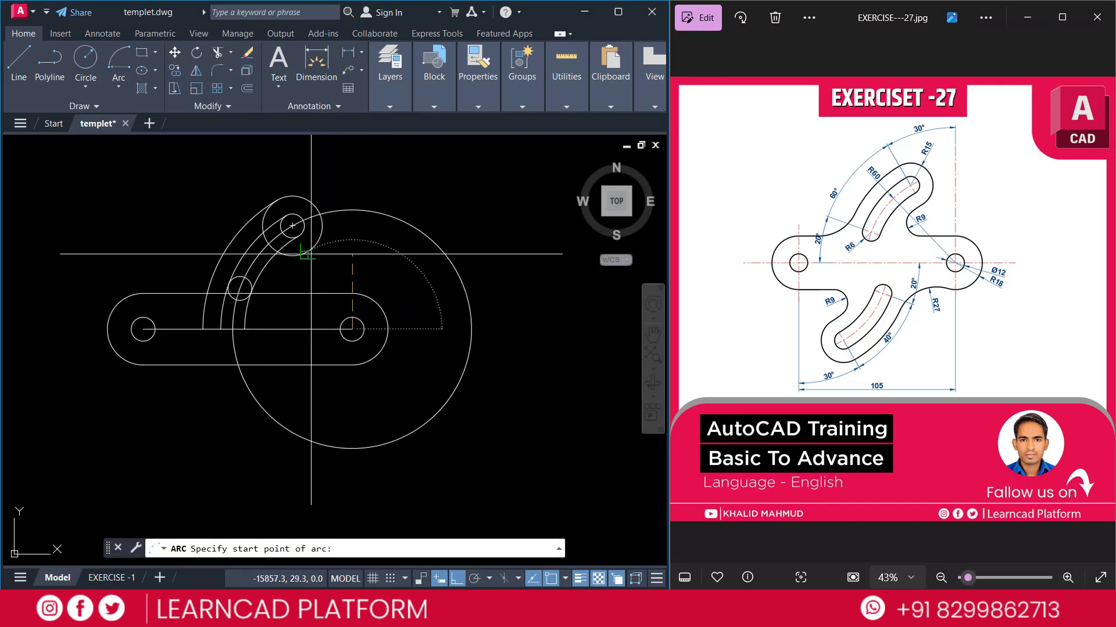
{"action": "left_click", "coordinate": [352, 364]}
{"action": "left_click", "coordinate": [365, 301]}
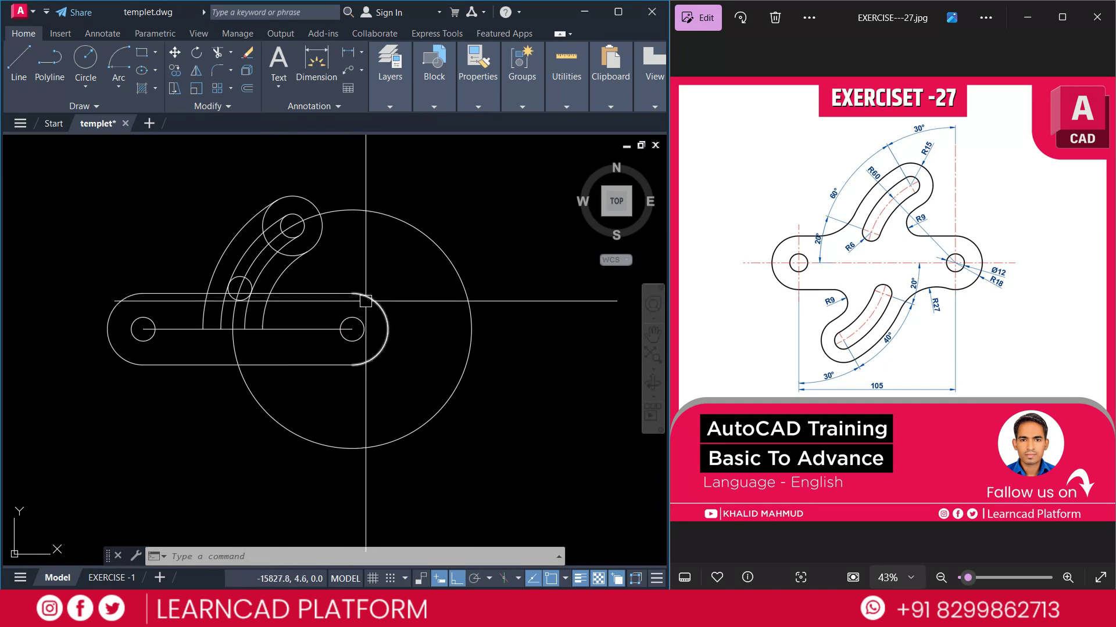
Step: Trim away the inner part of the R15 circle, using the arm's two outline arcs as cutting edges
{"action": "middle_click_drag", "start_coordinate": [386, 288], "coordinate": [419, 282]}
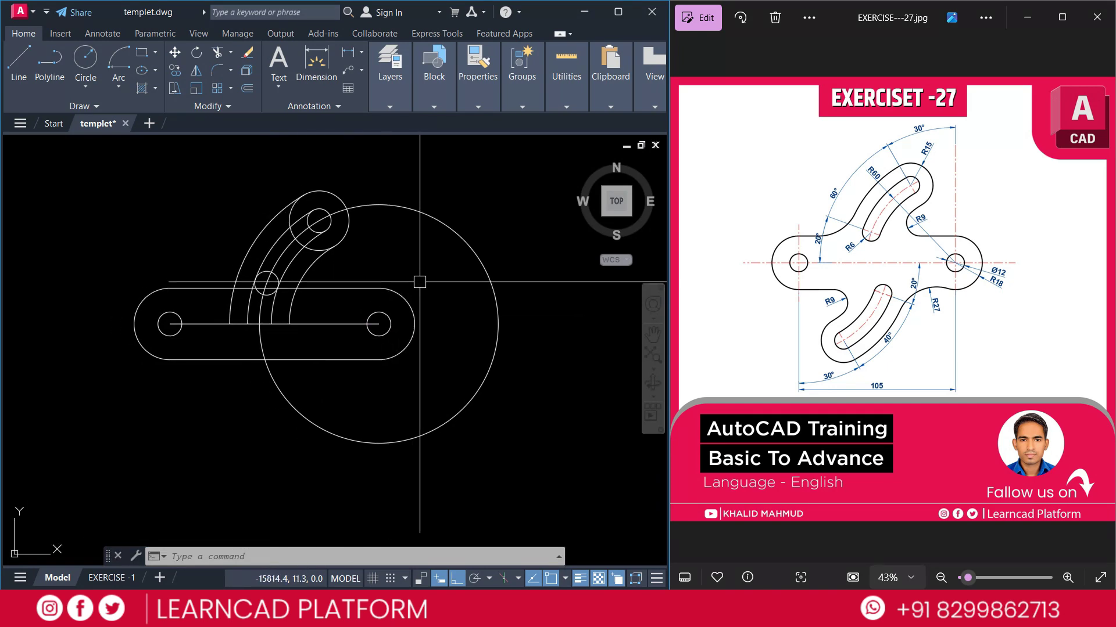
{"action": "type", "text": "tr"}
{"action": "key", "text": "Return"}
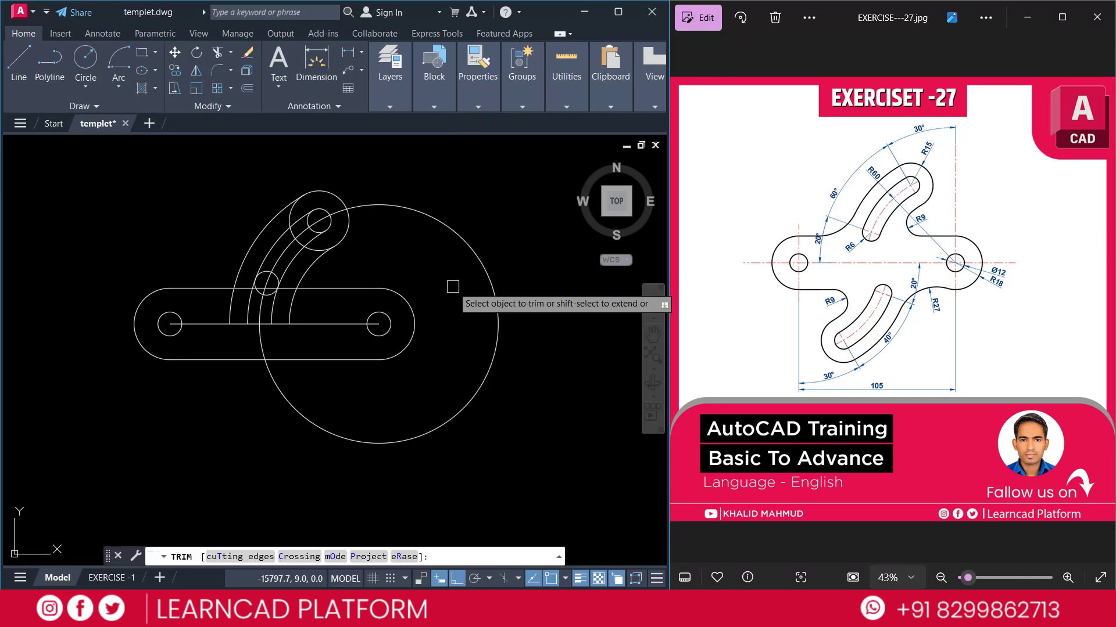
{"action": "type", "text": "t"}
{"action": "key", "text": "Return"}
{"action": "scroll", "coordinate": [281, 229], "scroll_direction": "up", "scroll_amount": 2}
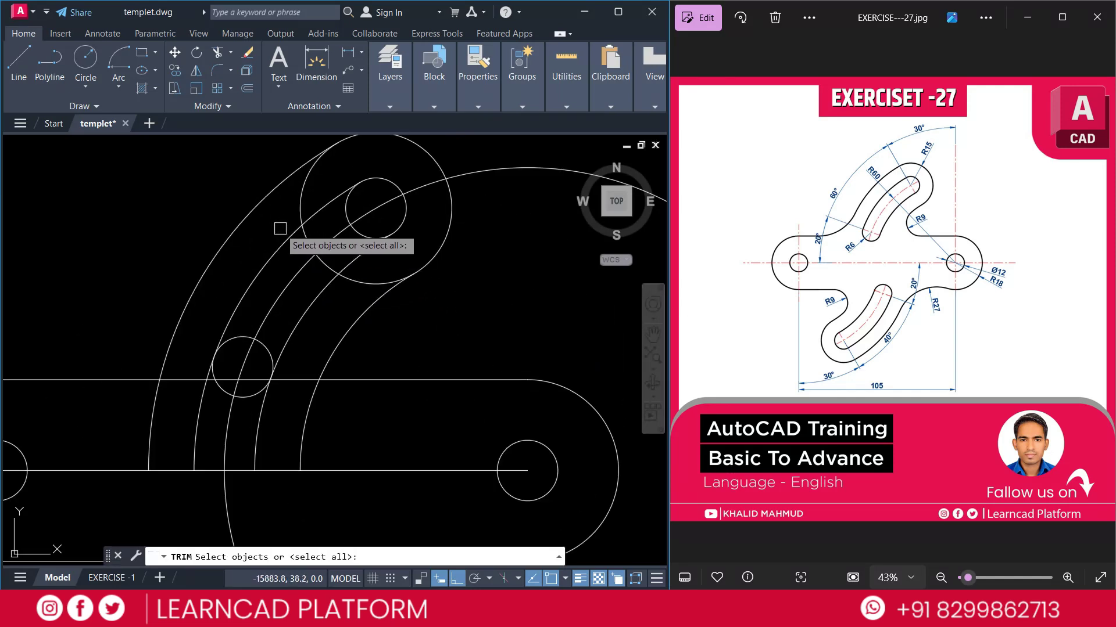
{"action": "middle_click_drag", "start_coordinate": [281, 229], "coordinate": [301, 265]}
{"action": "left_click", "coordinate": [266, 259]}
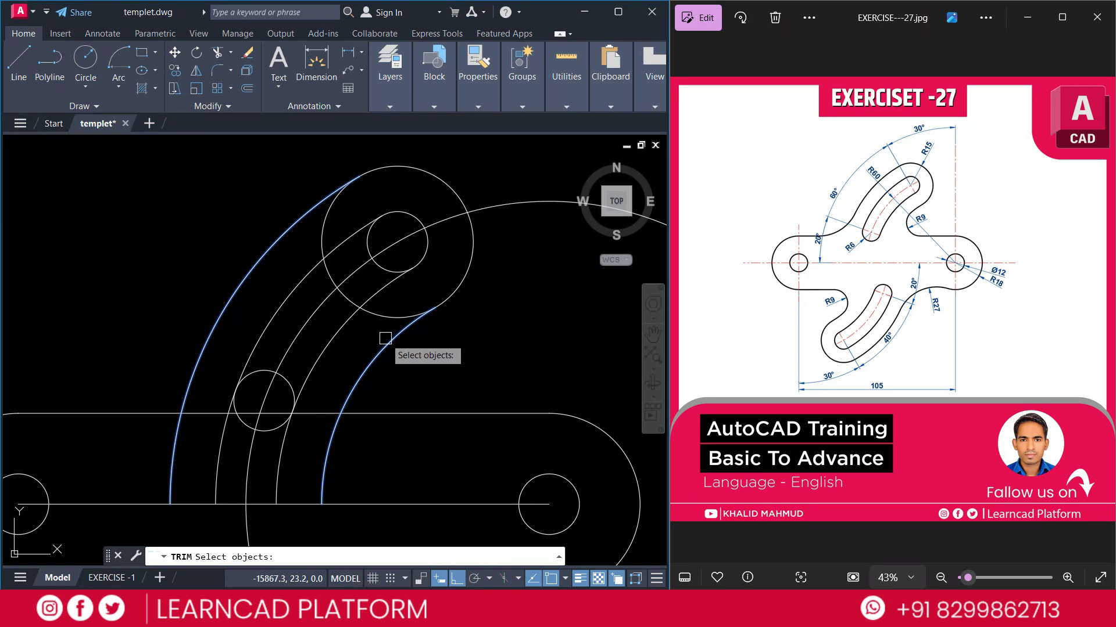
{"action": "key", "text": "Return"}
{"action": "key", "text": "Escape"}
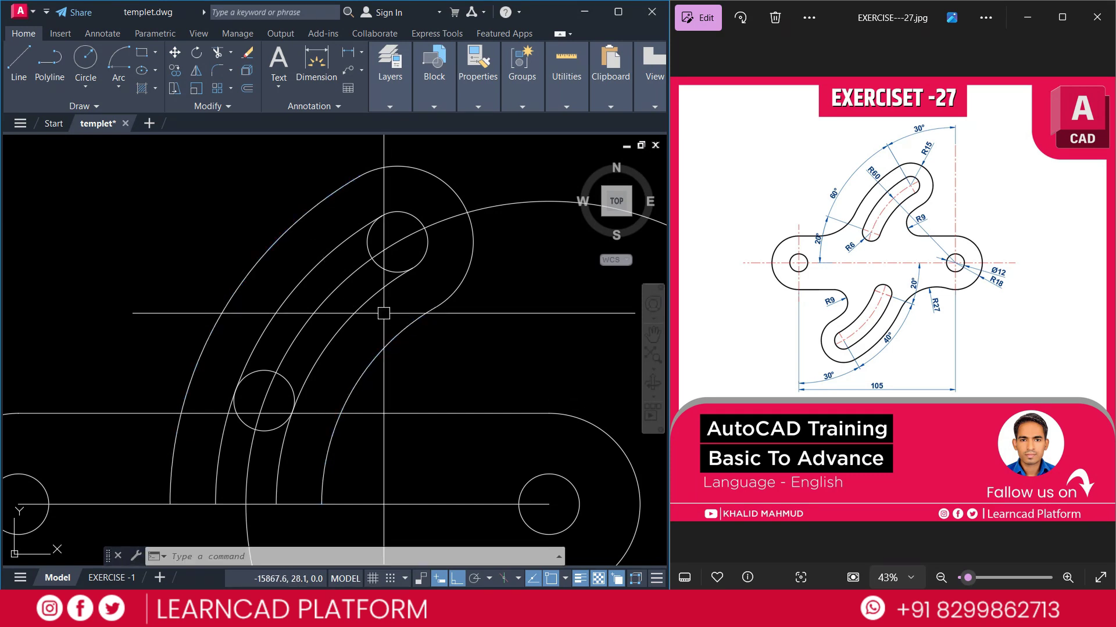
Step: Trim away the inner halves of the upper slot's two end circles, using the slot's inner and outer arcs as cutting edges
{"action": "type", "text": "TR"}
{"action": "key", "text": "Return"}
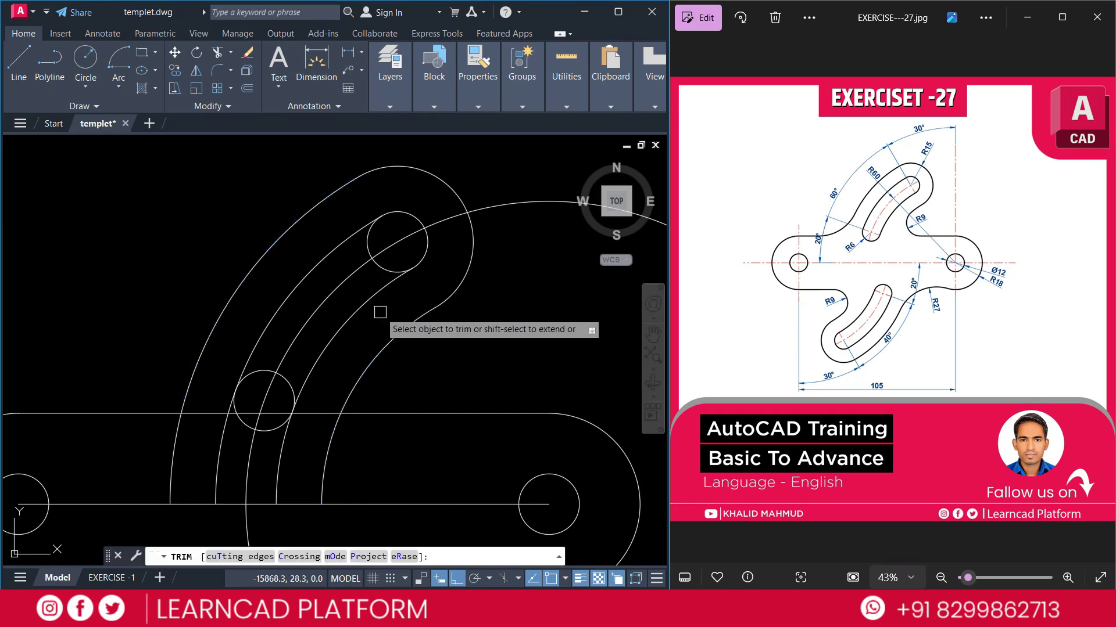
{"action": "type", "text": "t"}
{"action": "key", "text": "Return"}
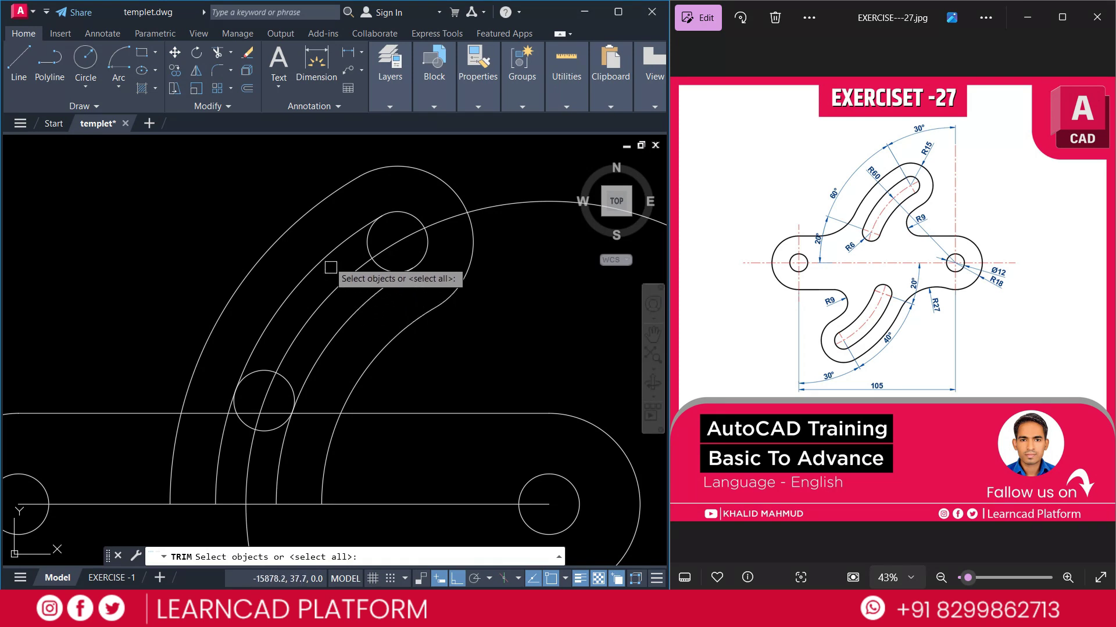
{"action": "left_click", "coordinate": [326, 256]}
{"action": "left_click", "coordinate": [369, 310]}
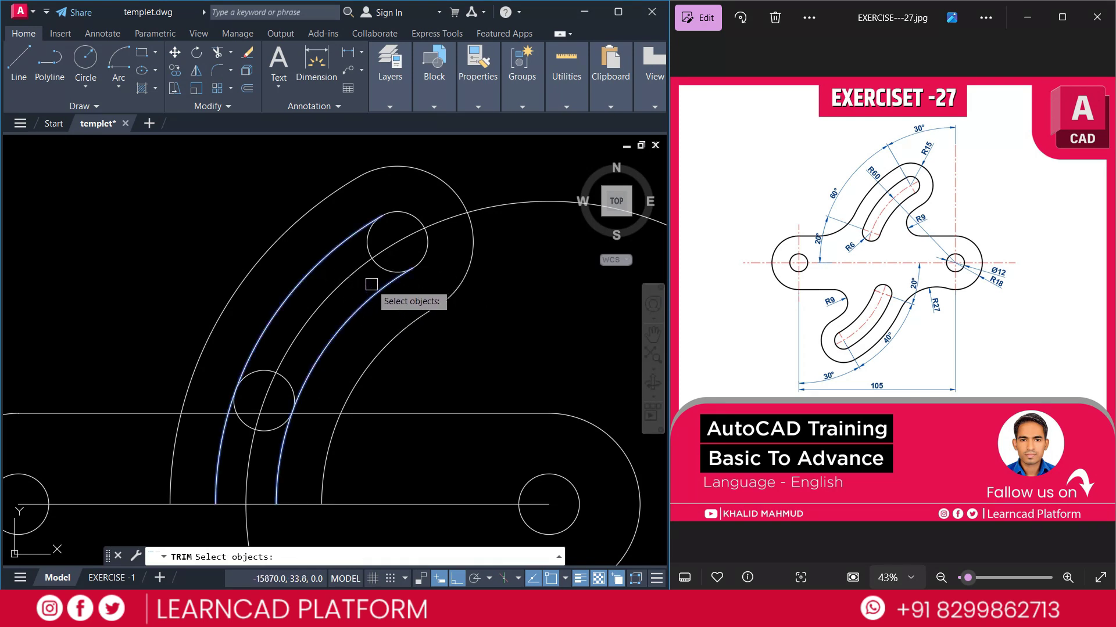
{"action": "key", "text": "Return"}
{"action": "left_click", "coordinate": [375, 262]}
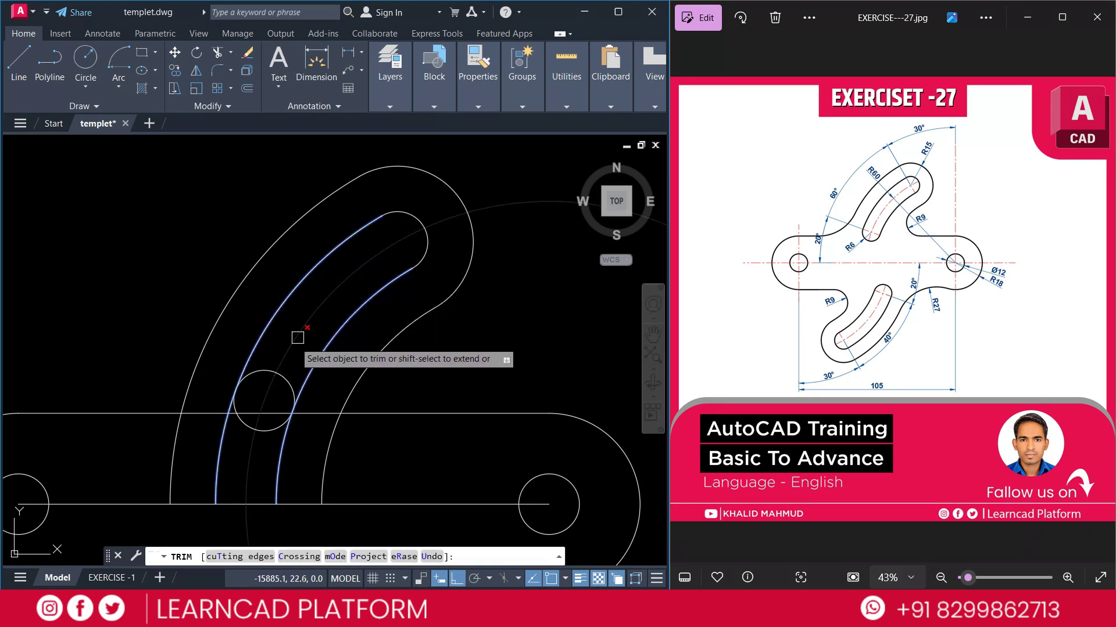
{"action": "left_click", "coordinate": [269, 364]}
{"action": "key", "text": "Return"}
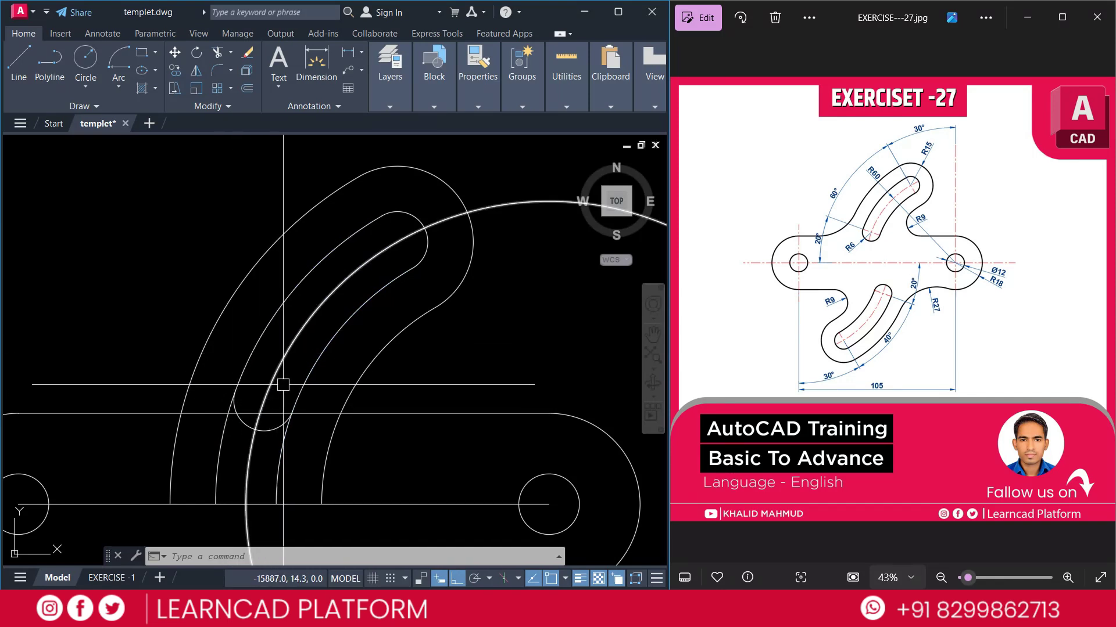
Step: Trim the slot's two side arcs below its lower rounded end, using that end arc as the cutting edge
{"action": "type", "text": "T"}
{"action": "key", "text": "Return"}
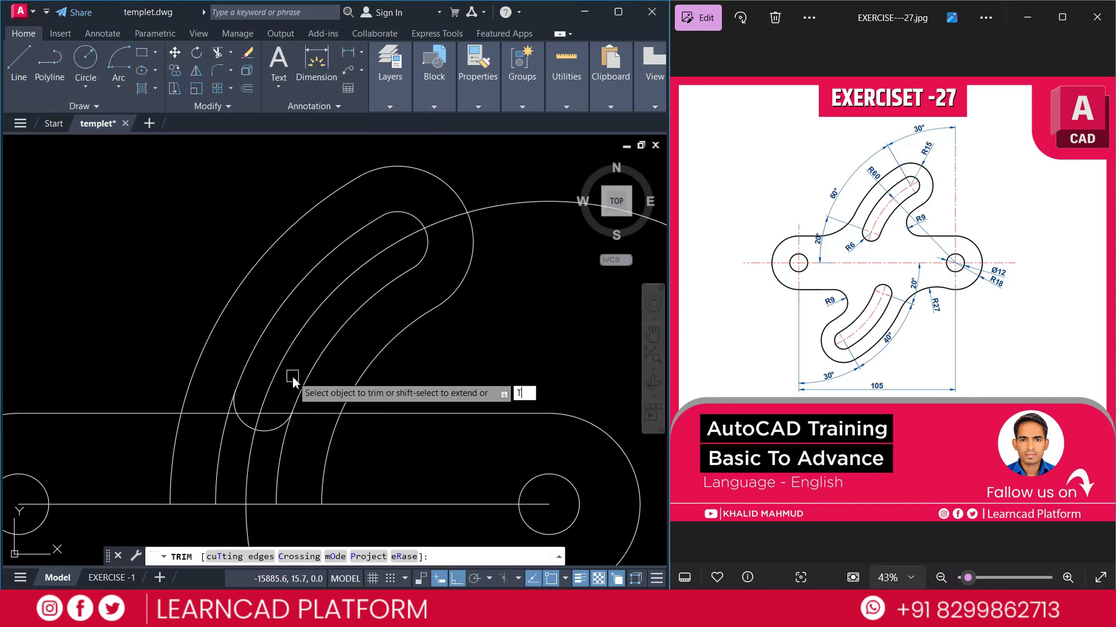
{"action": "type", "text": "T"}
{"action": "key", "text": "Return"}
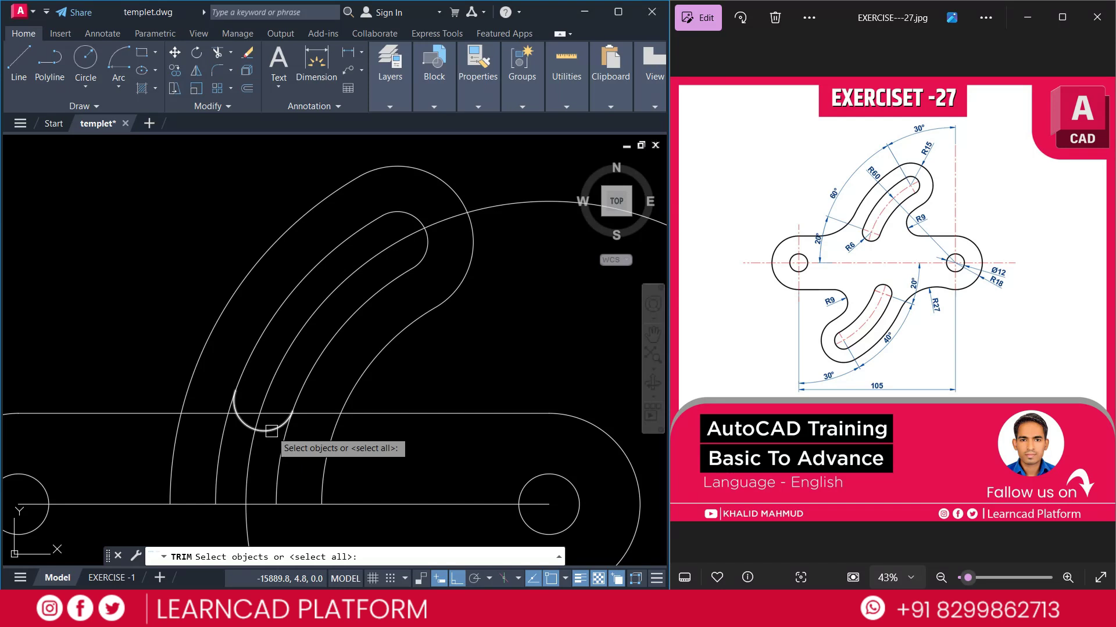
{"action": "key", "text": "Return"}
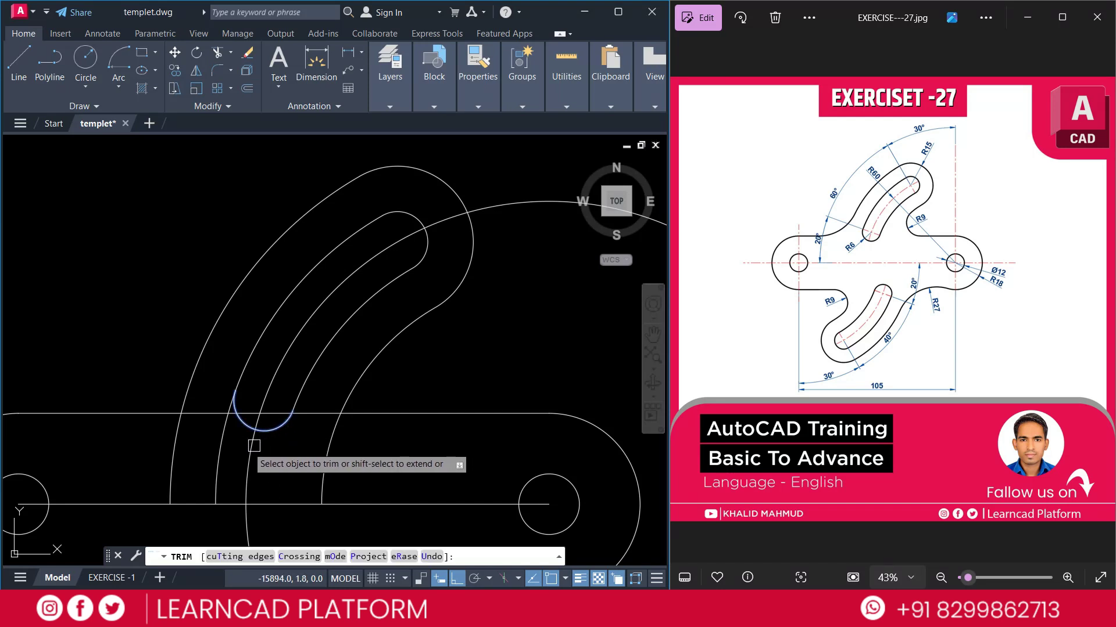
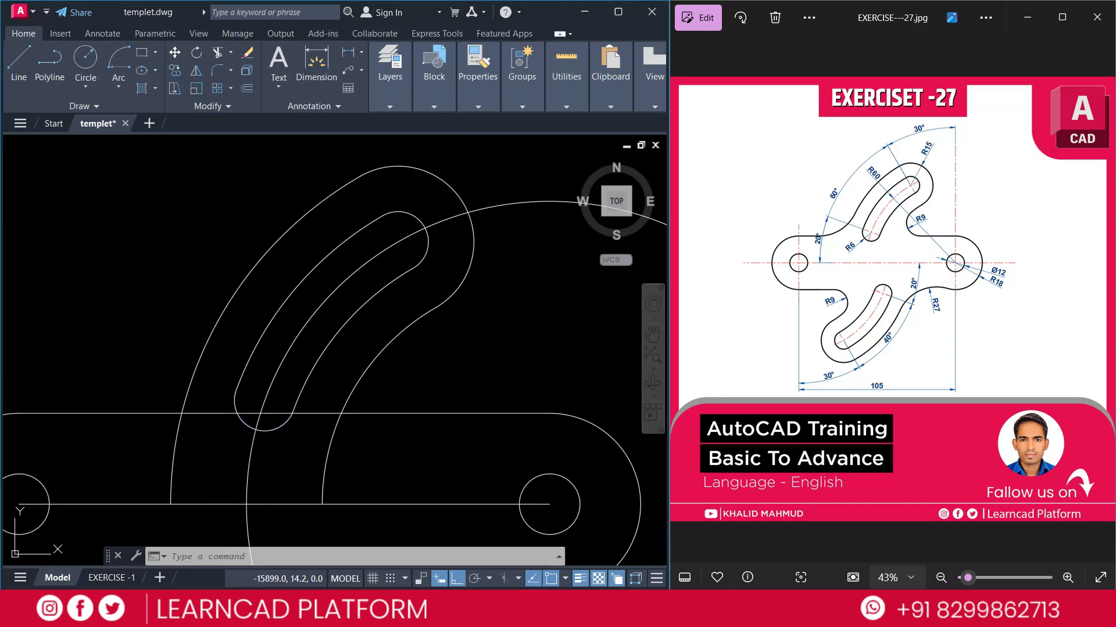
Step: Fillet the plate's upper edge to the arm's outer outline arc with radius 27 in No trim mode
{"action": "middle_click_drag", "start_coordinate": [226, 388], "coordinate": [274, 378]}
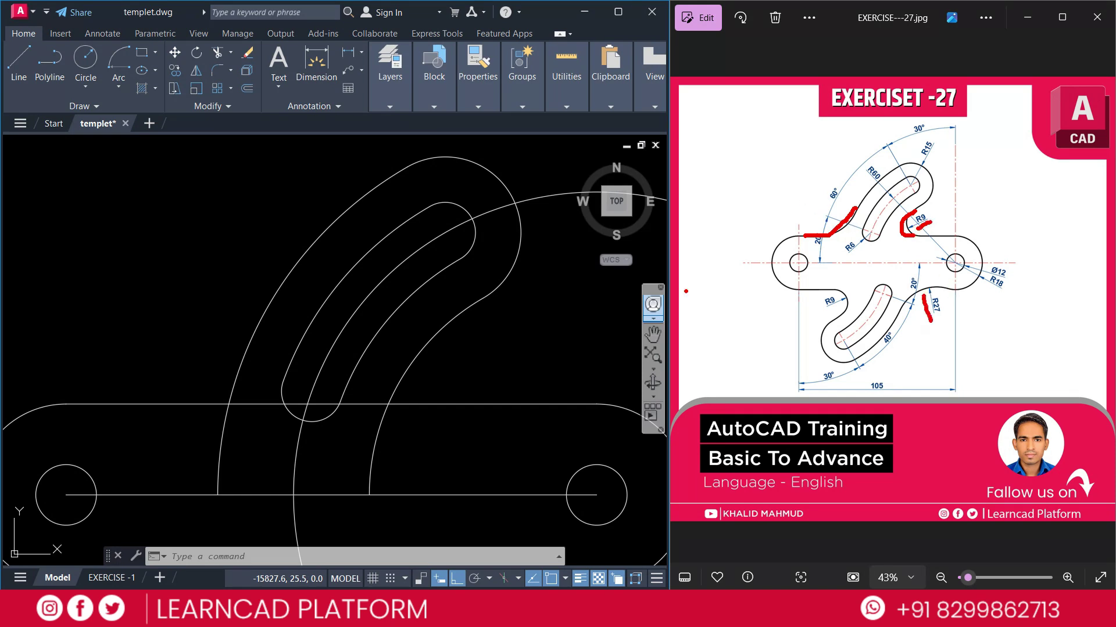
{"action": "key", "text": "Escape"}
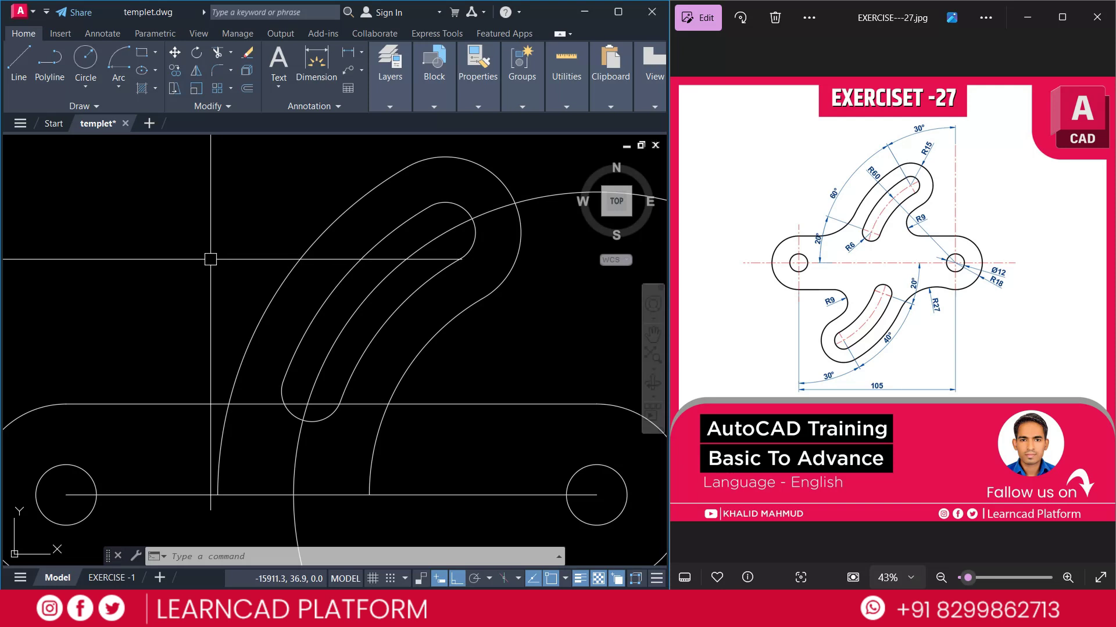
{"action": "type", "text": "F"}
{"action": "key", "text": "Return"}
{"action": "type", "text": "R"}
{"action": "key", "text": "Return"}
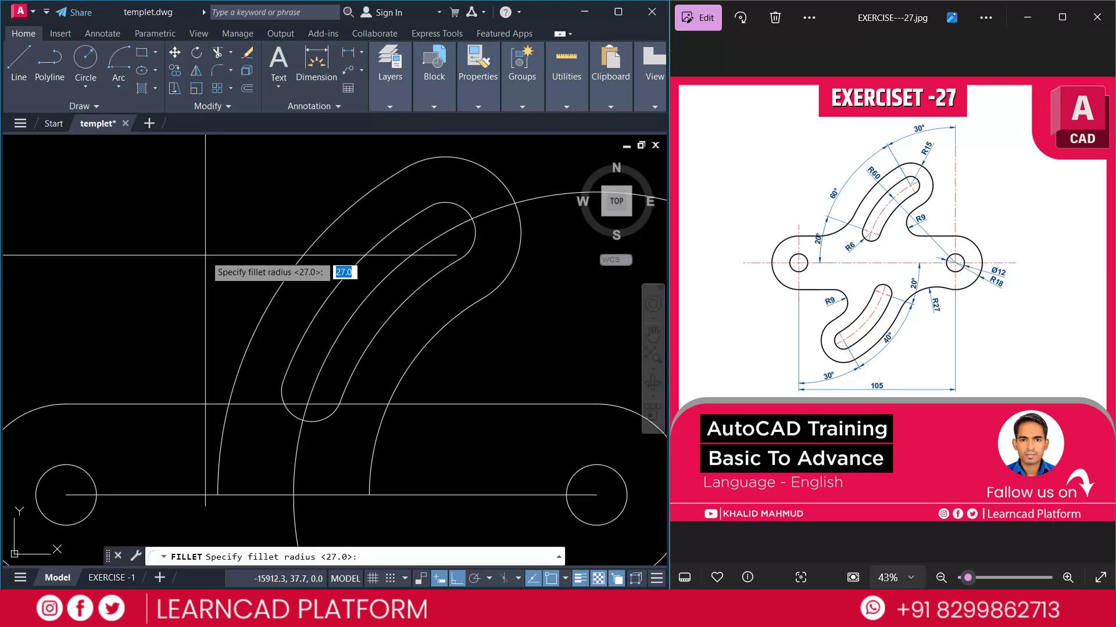
{"action": "type", "text": "2"}
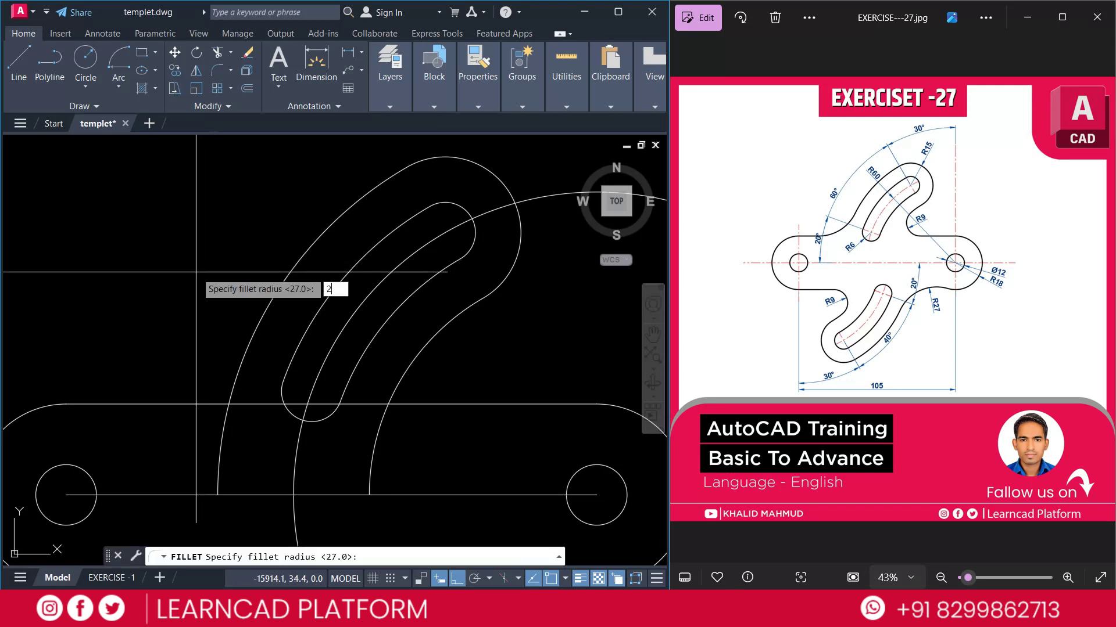
{"action": "type", "text": "7"}
{"action": "key", "text": "Return"}
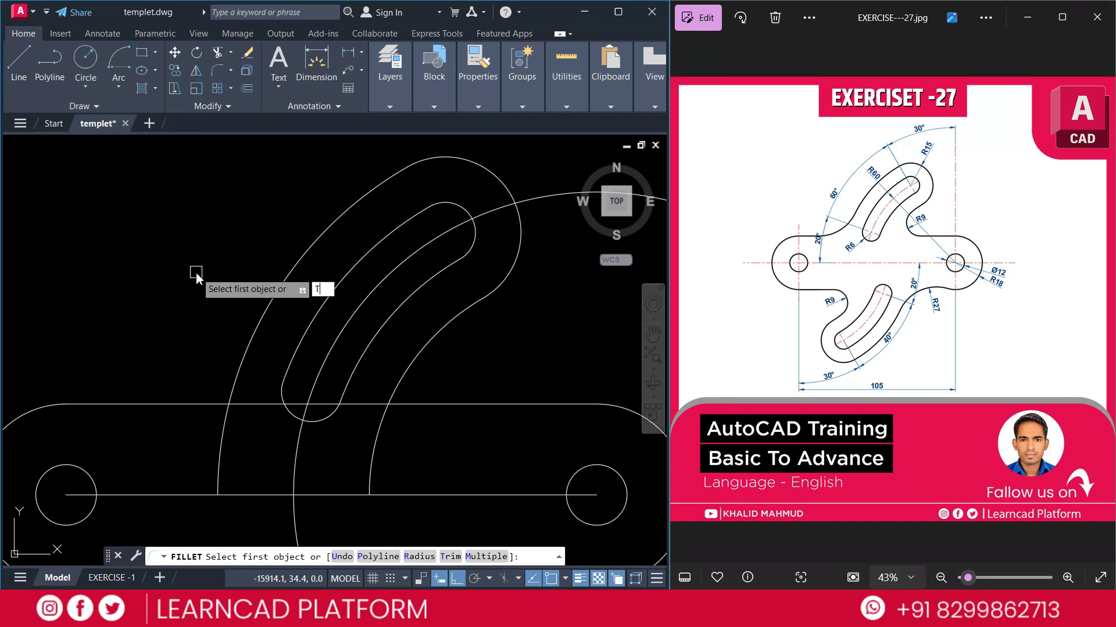
{"action": "type", "text": "T"}
{"action": "key", "text": "Return"}
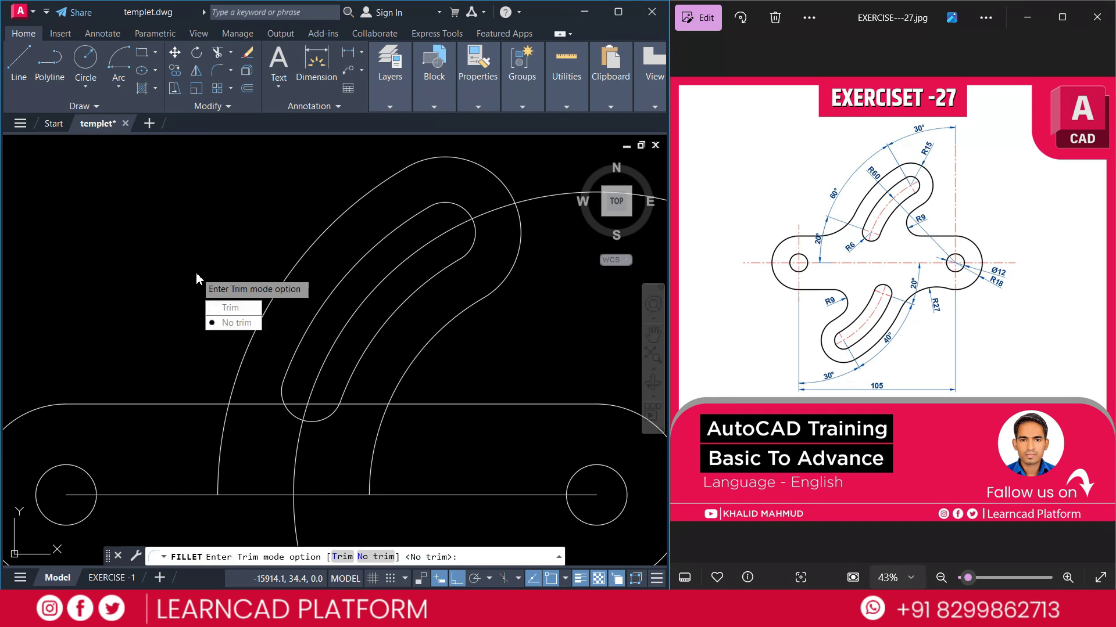
{"action": "left_click", "coordinate": [227, 323]}
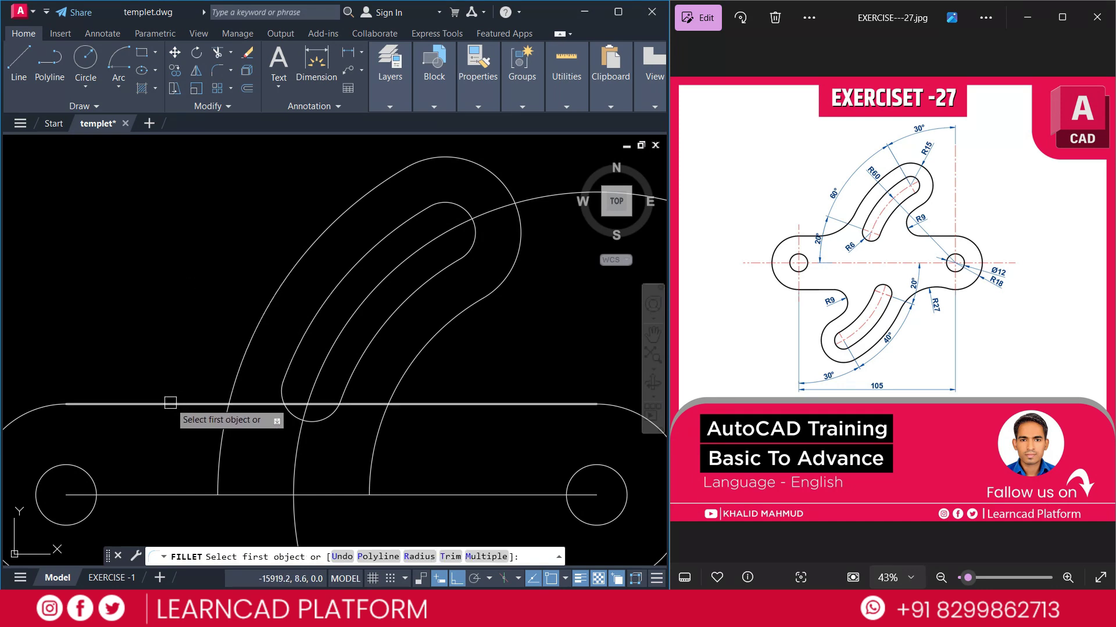
{"action": "left_click", "coordinate": [230, 404]}
{"action": "left_click", "coordinate": [246, 325]}
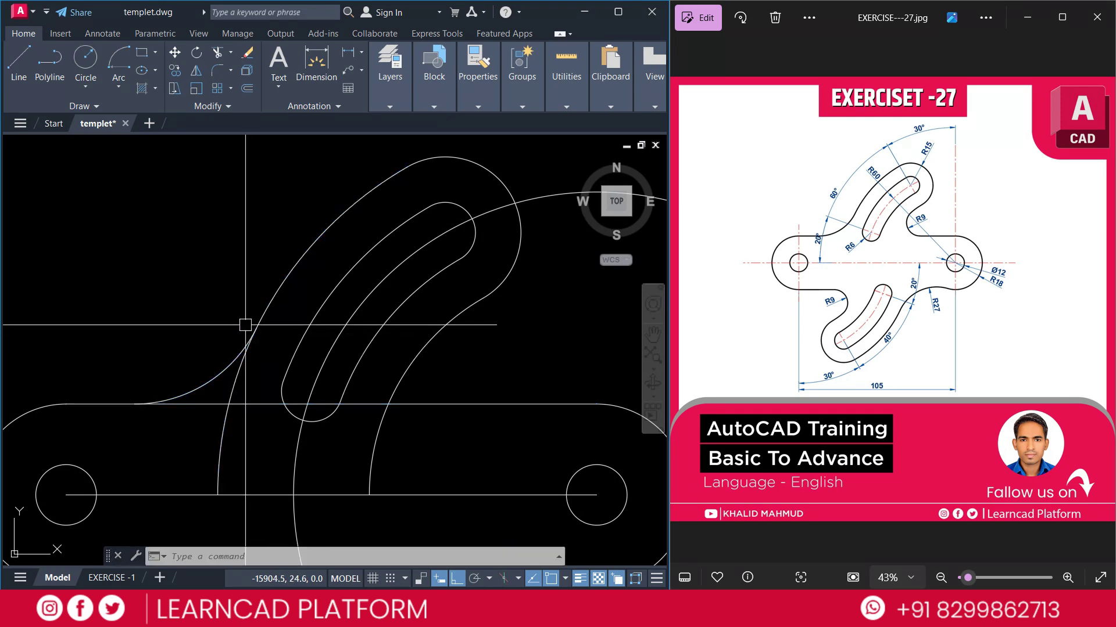
Step: Fillet the arm's inner outline arc to the plate's upper edge with radius 9
{"action": "middle_click_drag", "start_coordinate": [414, 331], "coordinate": [414, 312]}
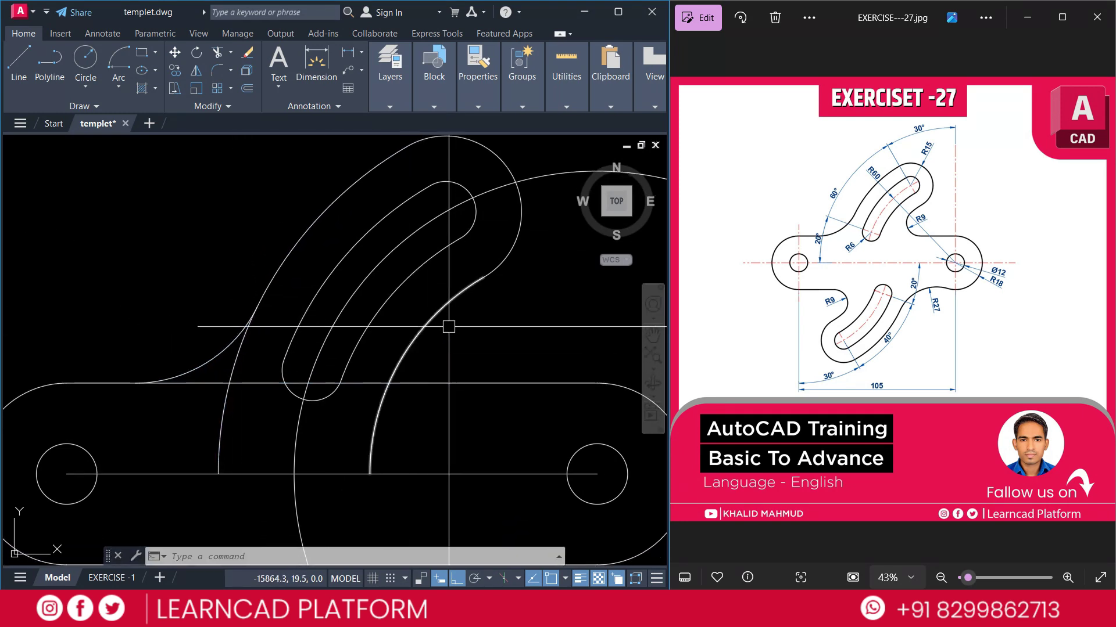
{"action": "key", "text": "Return"}
{"action": "type", "text": "R"}
{"action": "key", "text": "Return"}
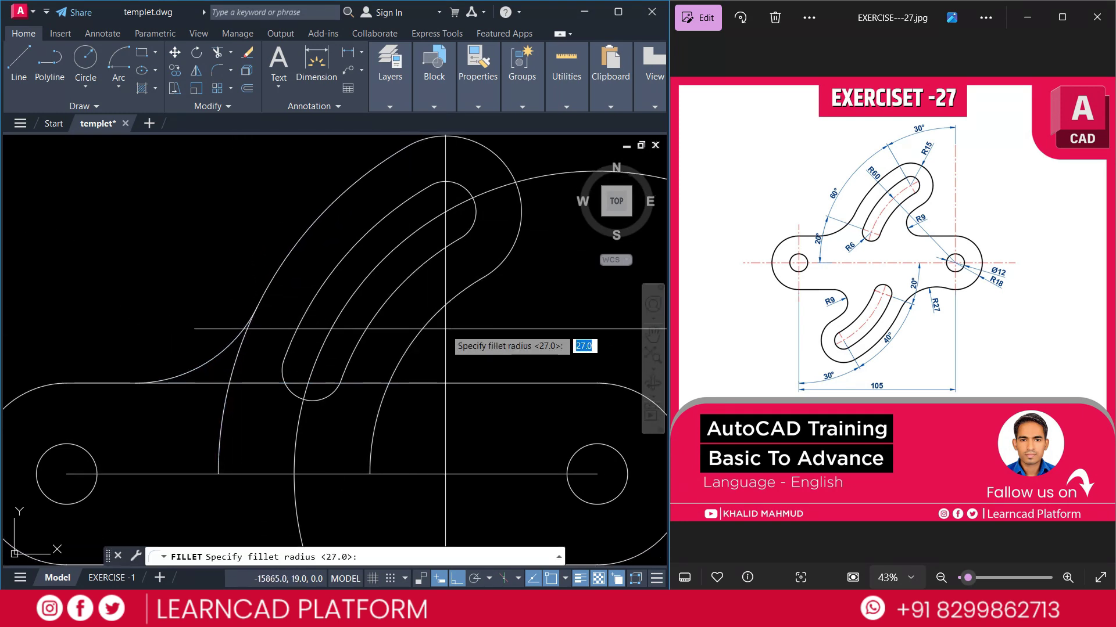
{"action": "key", "text": "Return"}
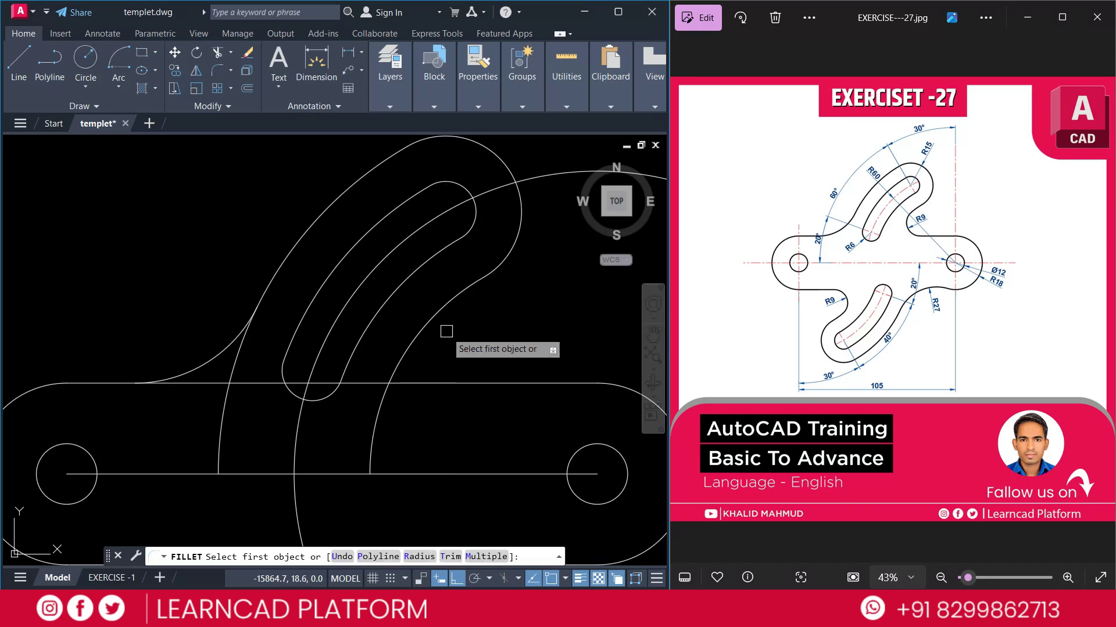
{"action": "left_click", "coordinate": [416, 342]}
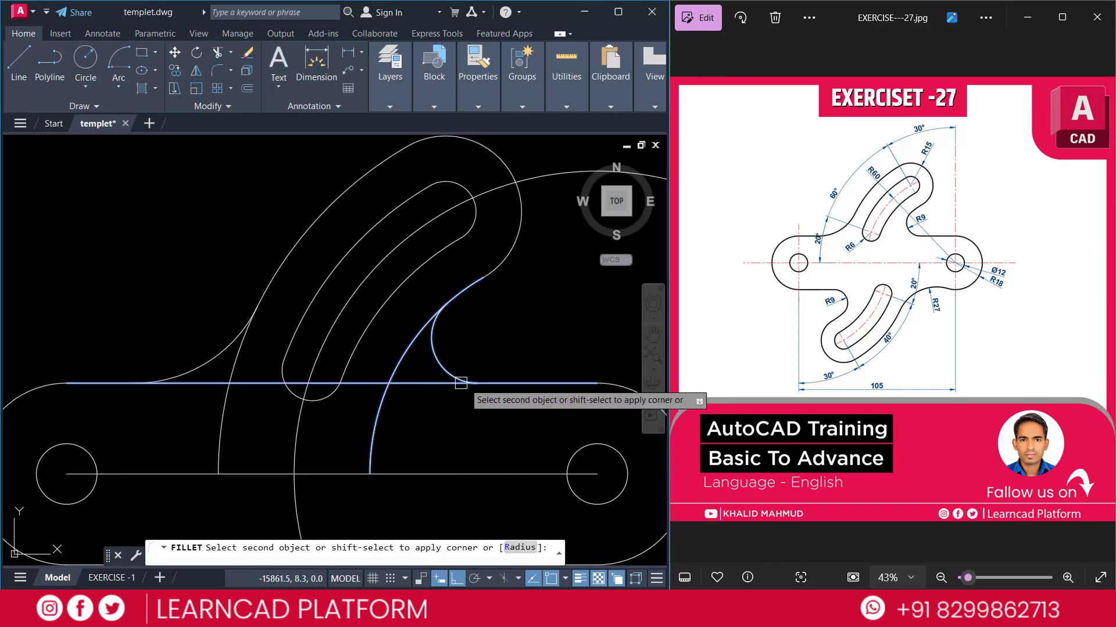
{"action": "left_click", "coordinate": [513, 385]}
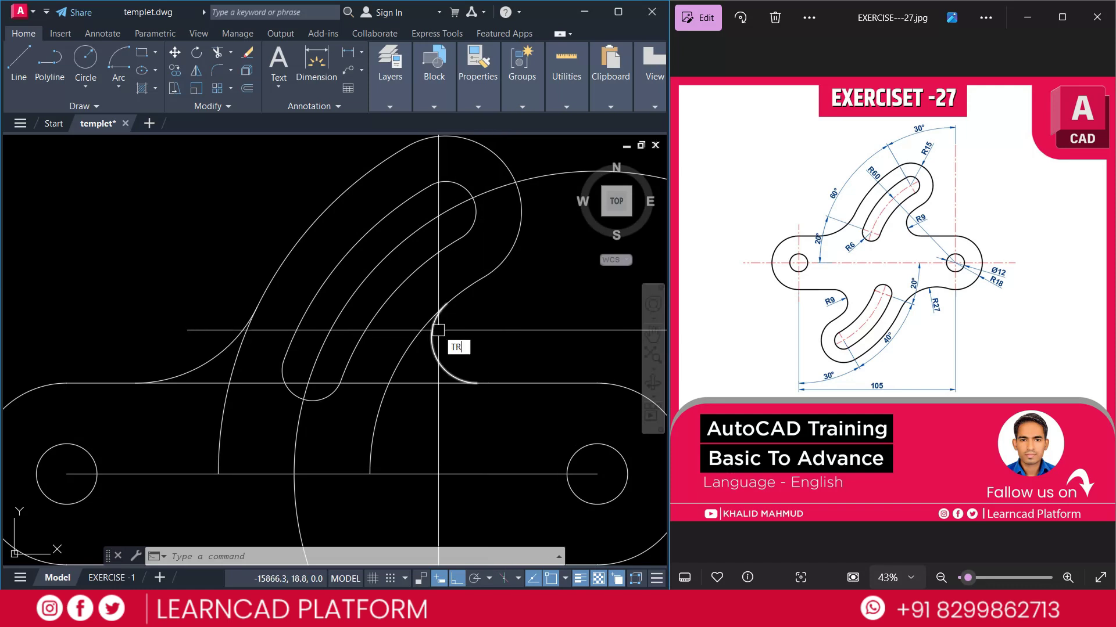
Step: Trim the arm's outline arcs and the plate's upper edge between the two fillets and their intersections
{"action": "type", "text": "TR"}
{"action": "key", "text": "Return"}
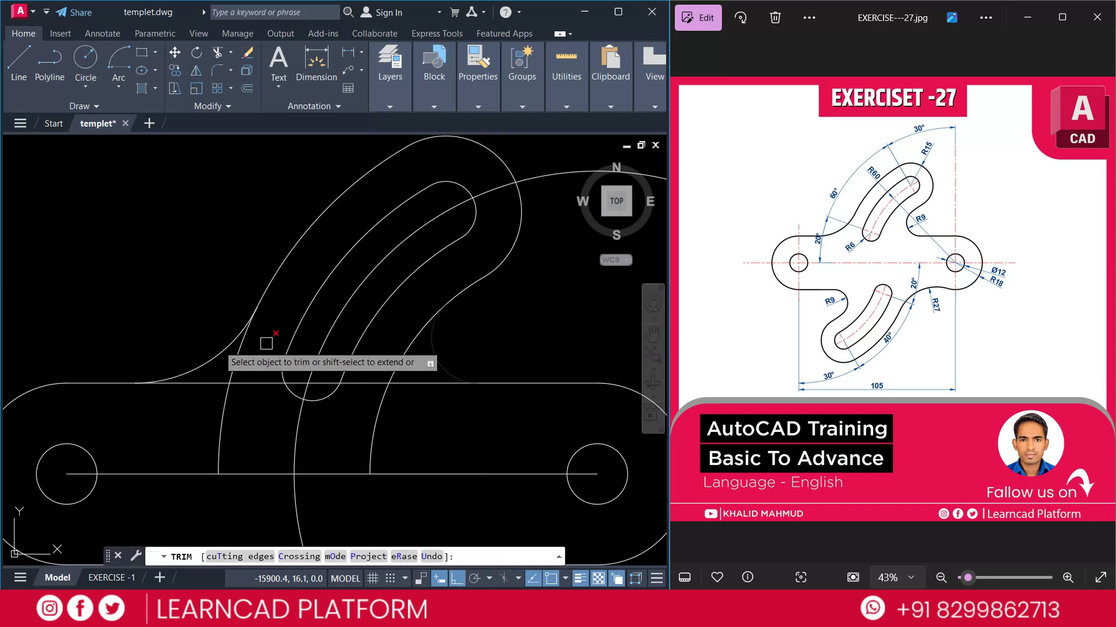
{"action": "left_click", "coordinate": [236, 365]}
{"action": "left_click", "coordinate": [400, 359]}
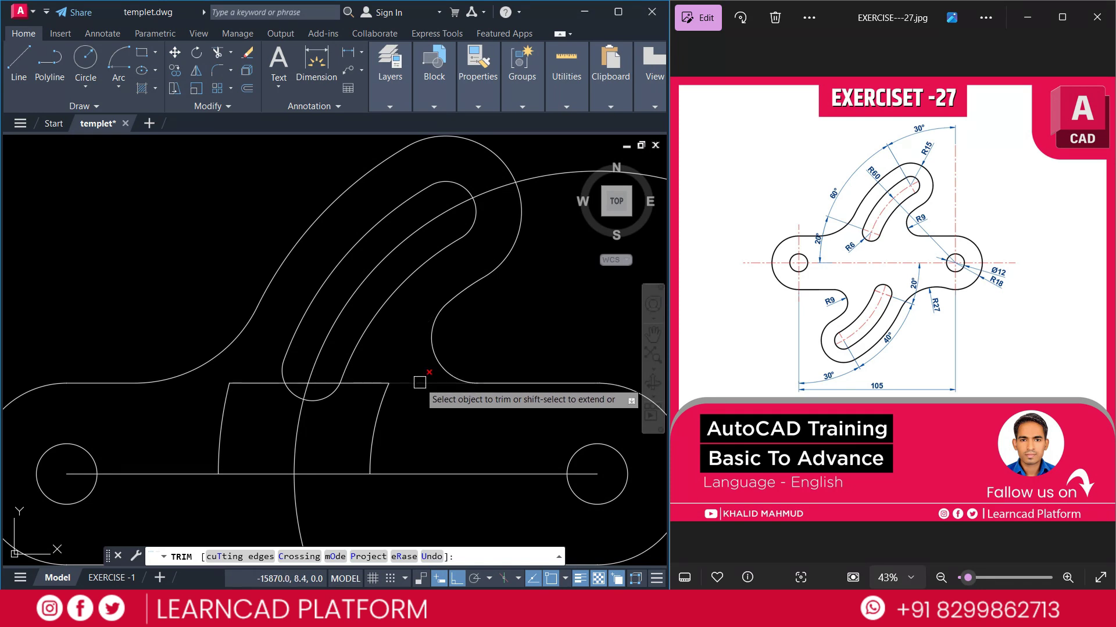
{"action": "left_click", "coordinate": [419, 382]}
Step: Erase the leftover upper-edge segment and the two leftover arm arcs inside the plate
{"action": "left_click", "coordinate": [400, 360]}
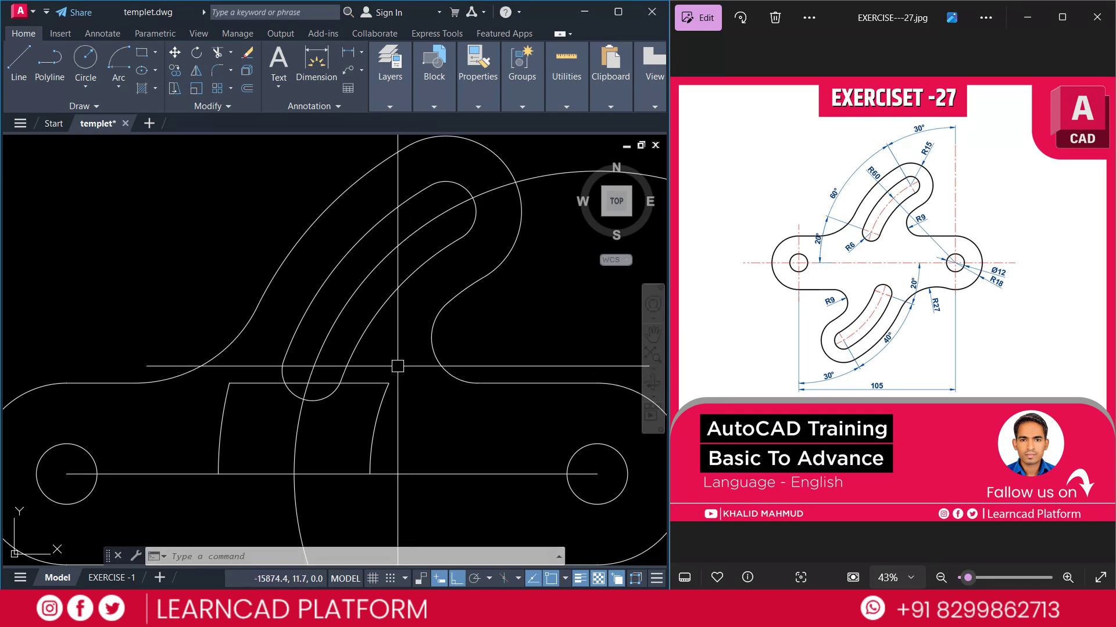
{"action": "left_click", "coordinate": [386, 398]}
{"action": "key", "text": "Escape"}
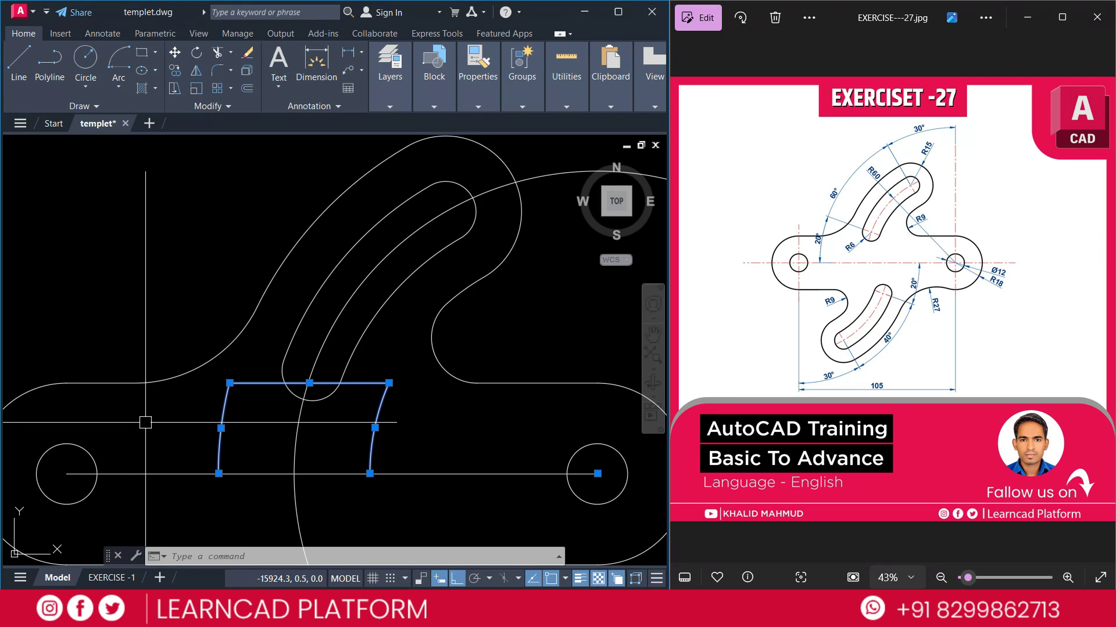
Step: Set the horizontal line between the two holes to the CENTER linetype and colour it red
{"action": "scroll", "coordinate": [227, 347], "scroll_direction": "down", "scroll_amount": 5}
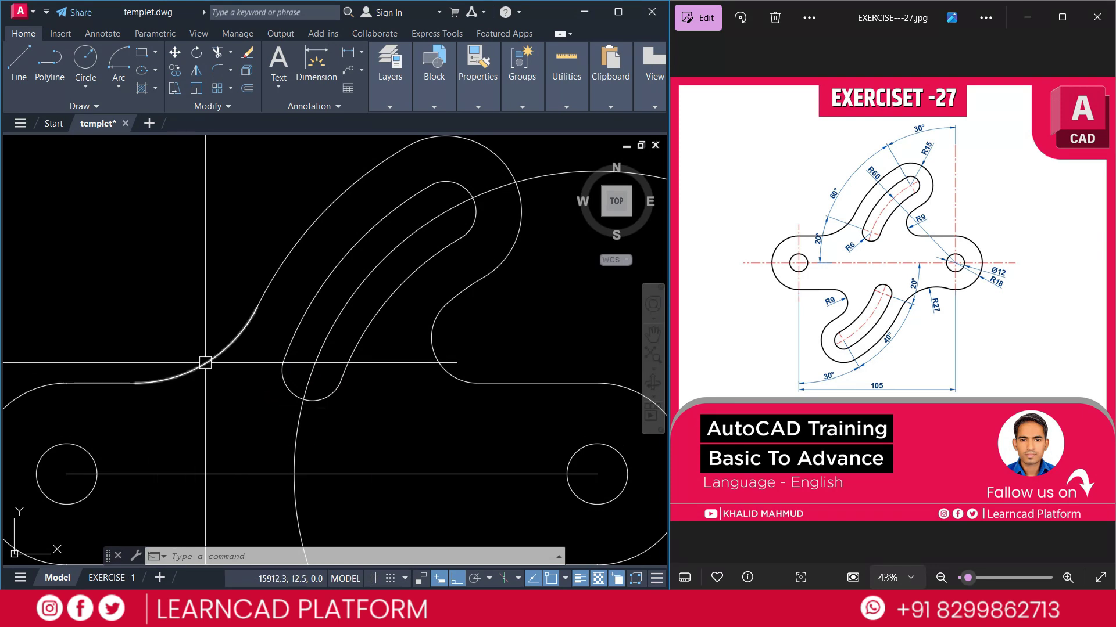
{"action": "middle_click_drag", "start_coordinate": [230, 347], "coordinate": [263, 324]}
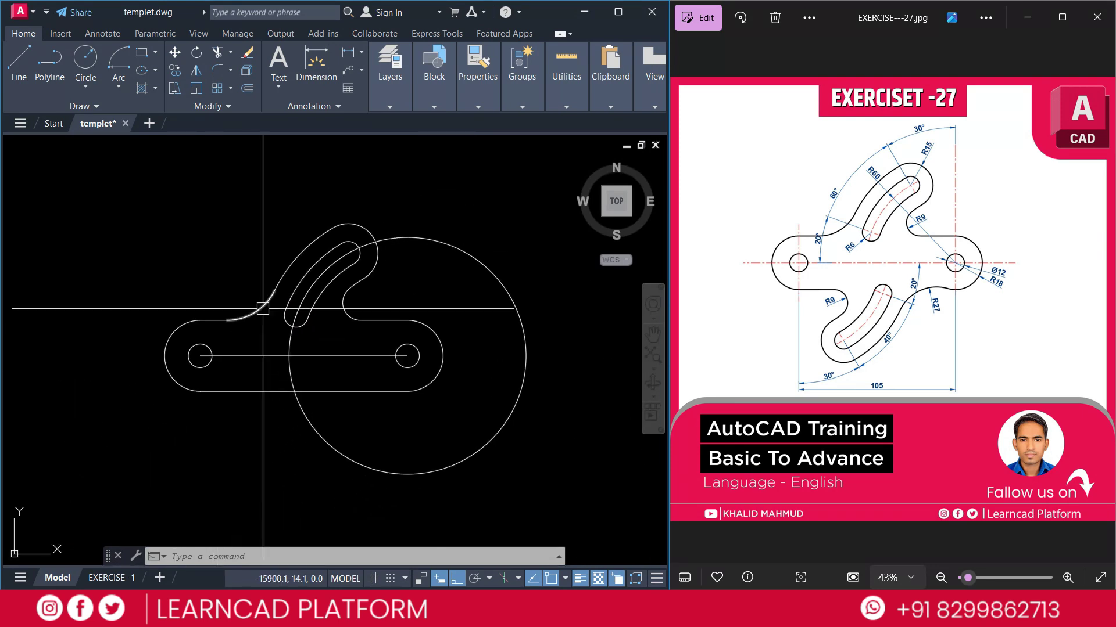
{"action": "scroll", "coordinate": [393, 372], "scroll_direction": "up", "scroll_amount": 4}
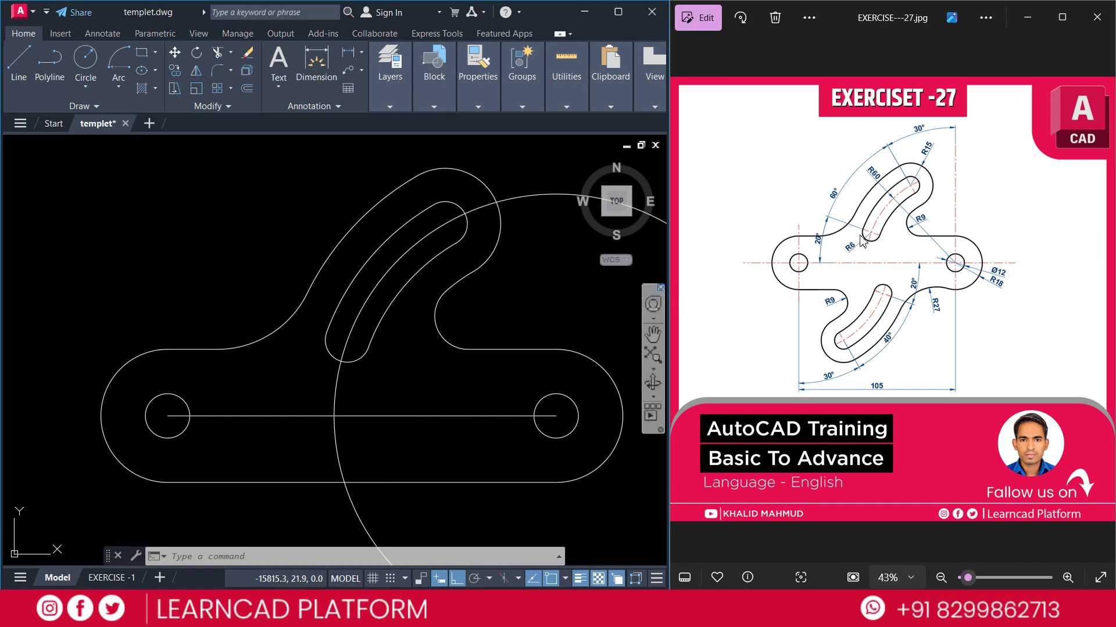
{"action": "left_click", "coordinate": [232, 416]}
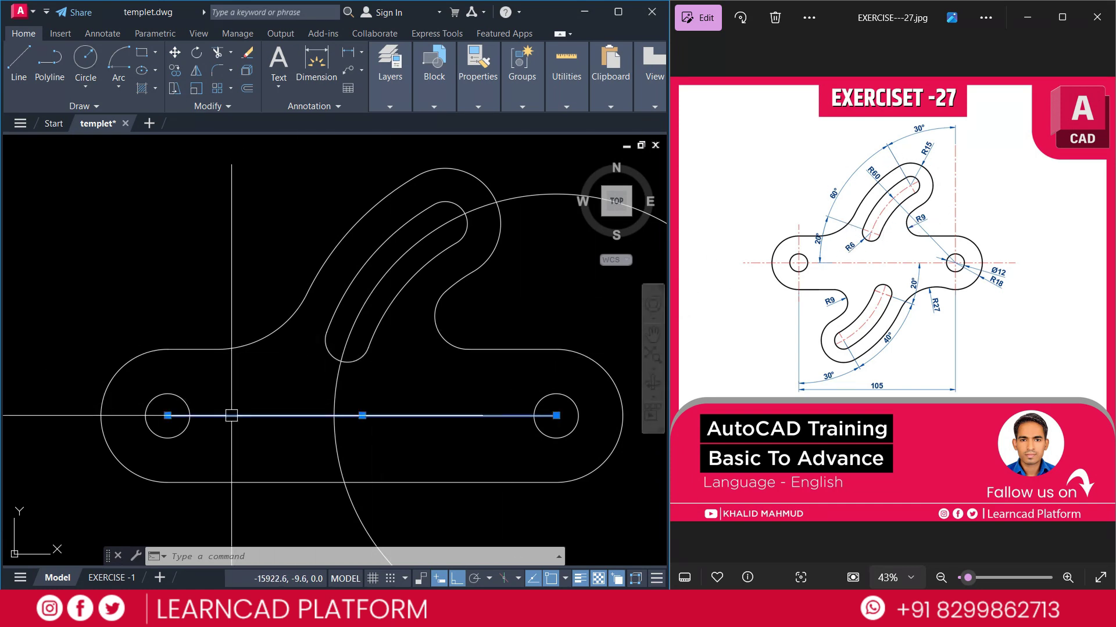
{"action": "left_click", "coordinate": [486, 105]}
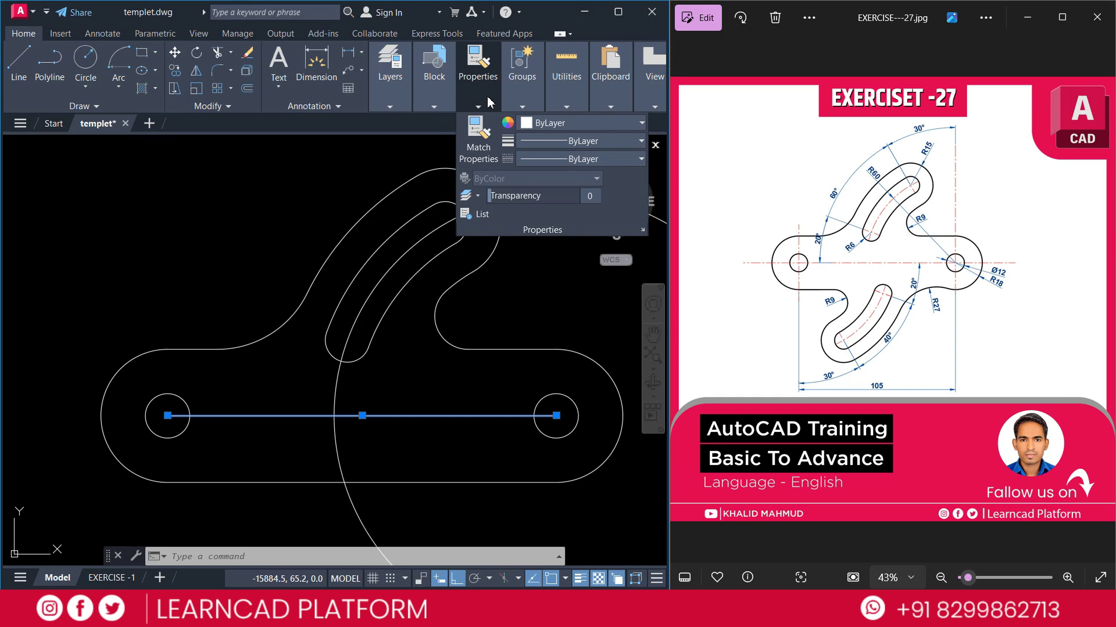
{"action": "left_click", "coordinate": [543, 160]}
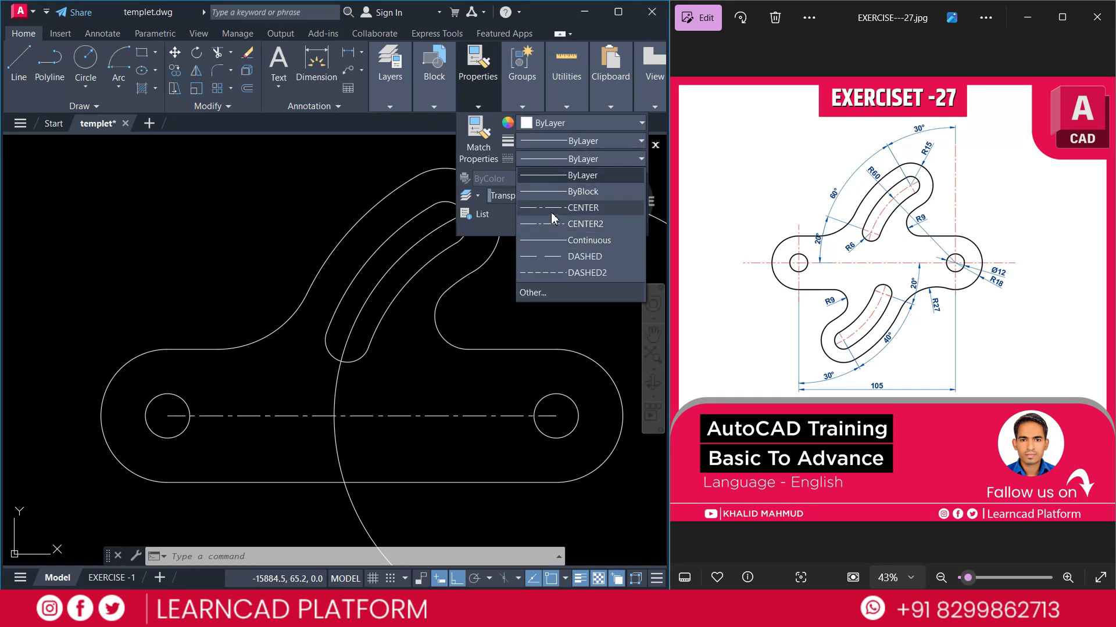
{"action": "left_click", "coordinate": [553, 208]}
{"action": "left_click", "coordinate": [562, 123]}
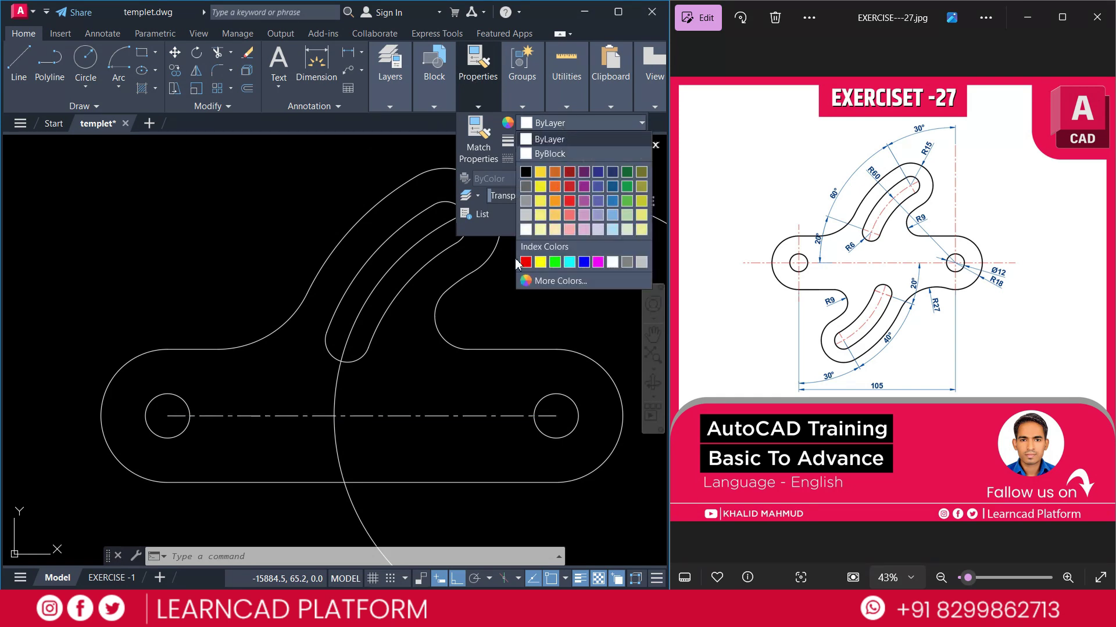
{"action": "left_click", "coordinate": [525, 263]}
{"action": "key", "text": "Escape"}
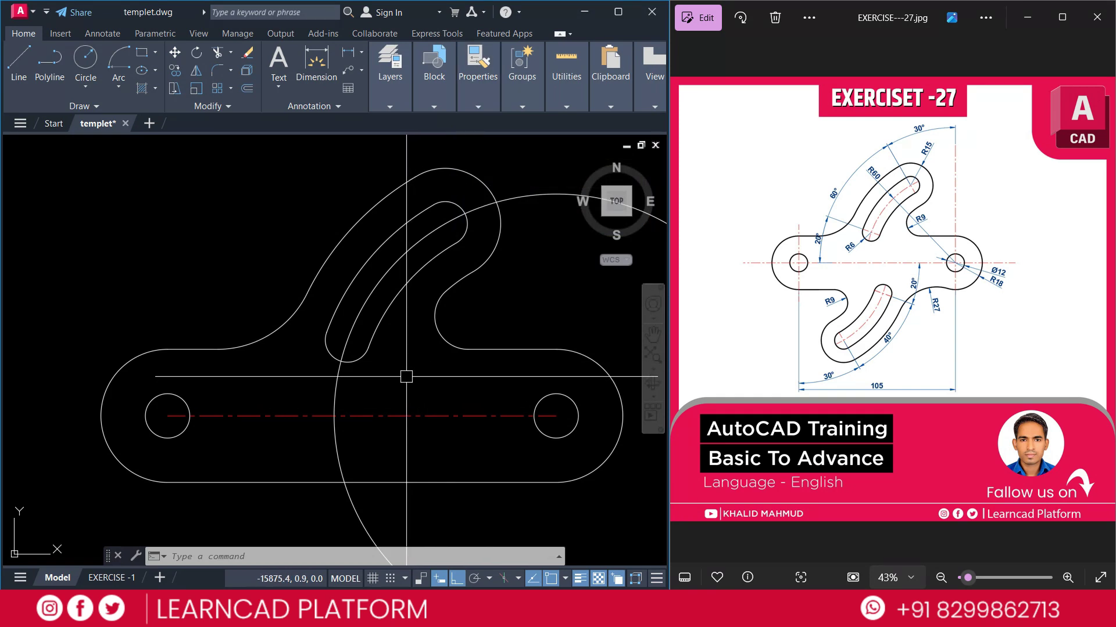
Step: Match the large construction circle's properties to the red centerline between the two holes
{"action": "type", "text": "A"}
{"action": "key", "text": "Return"}
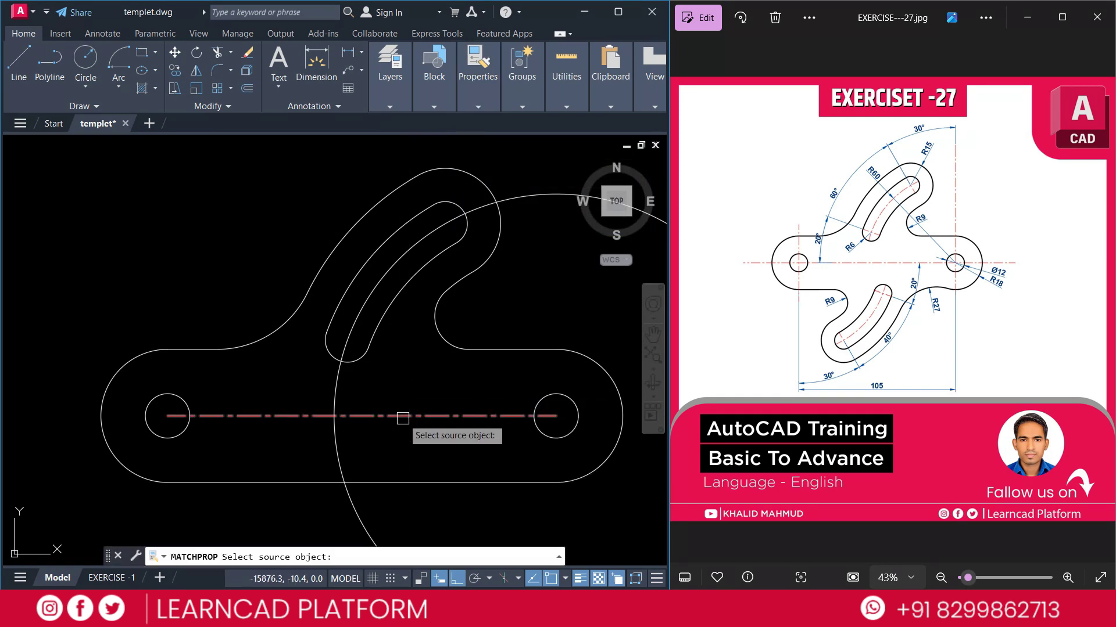
{"action": "left_click", "coordinate": [402, 419]}
{"action": "left_click", "coordinate": [337, 378]}
{"action": "key", "text": "Return"}
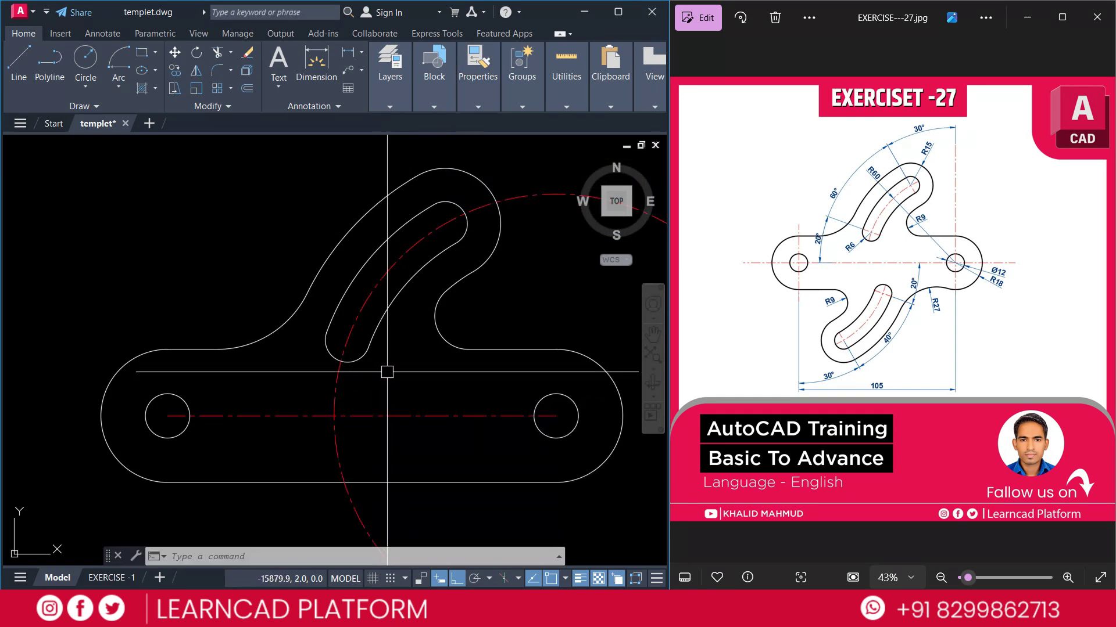
Step: Trim the red construction circle at the slot's two end arcs, keeping only the portion inside the upper slot
{"action": "type", "text": "tr"}
{"action": "key", "text": "Return"}
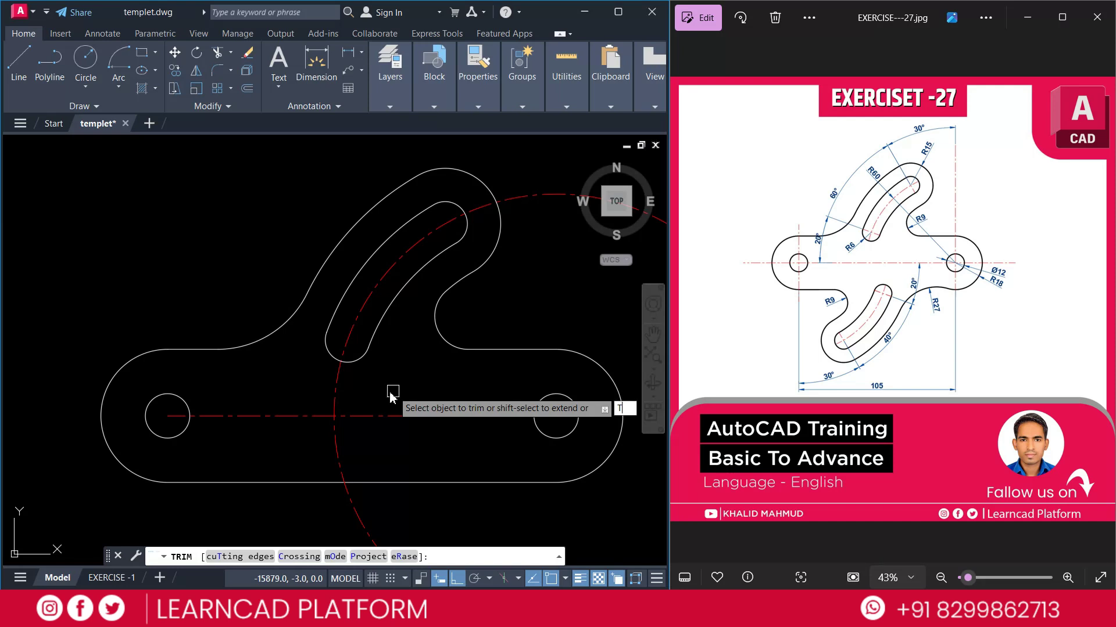
{"action": "key", "text": "Return"}
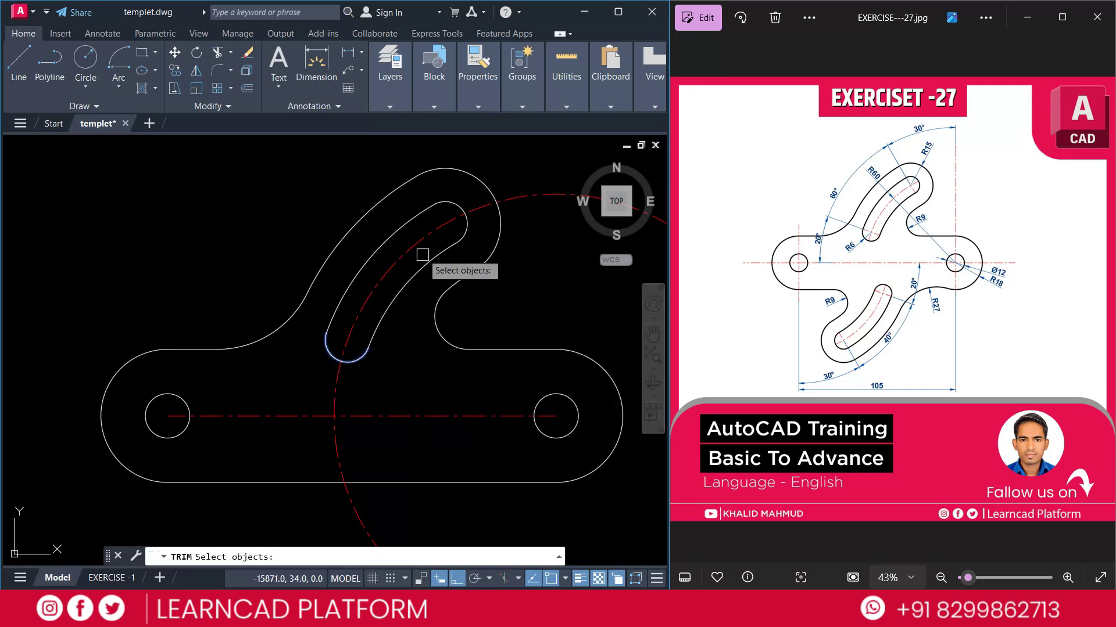
{"action": "left_click", "coordinate": [503, 201]}
{"action": "key", "text": "Return"}
{"action": "left_click", "coordinate": [520, 196]}
{"action": "key", "text": "Return"}
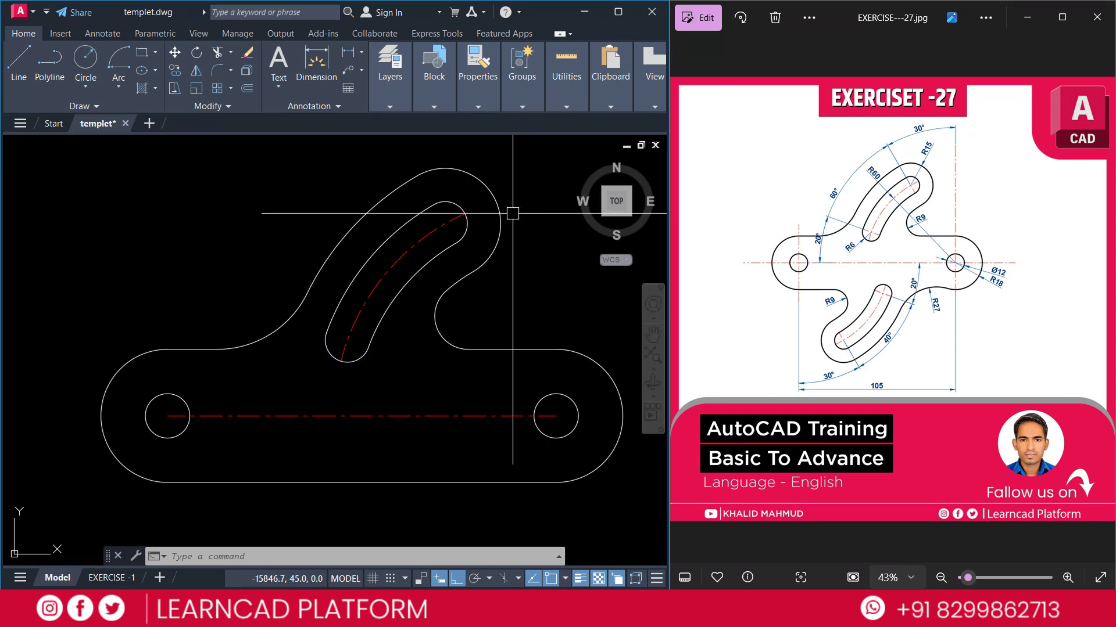
Step: Set the lineweight of the plate outline, holes and slot to 0.30 mm, leaving out the red centerlines
{"action": "left_click", "coordinate": [55, 162]}
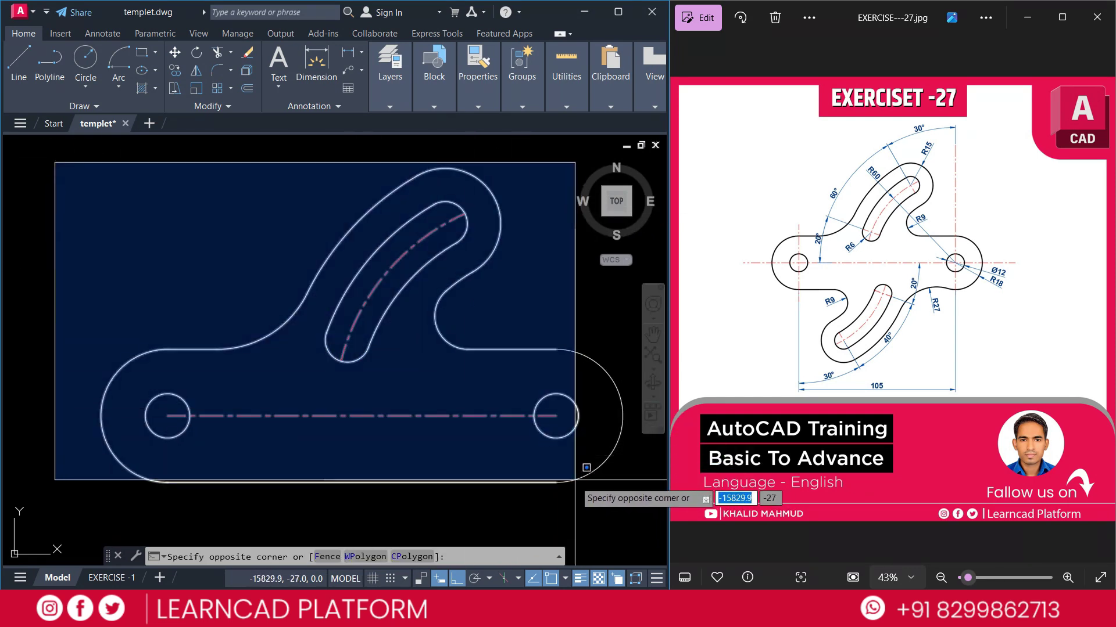
{"action": "left_click", "coordinate": [634, 506]}
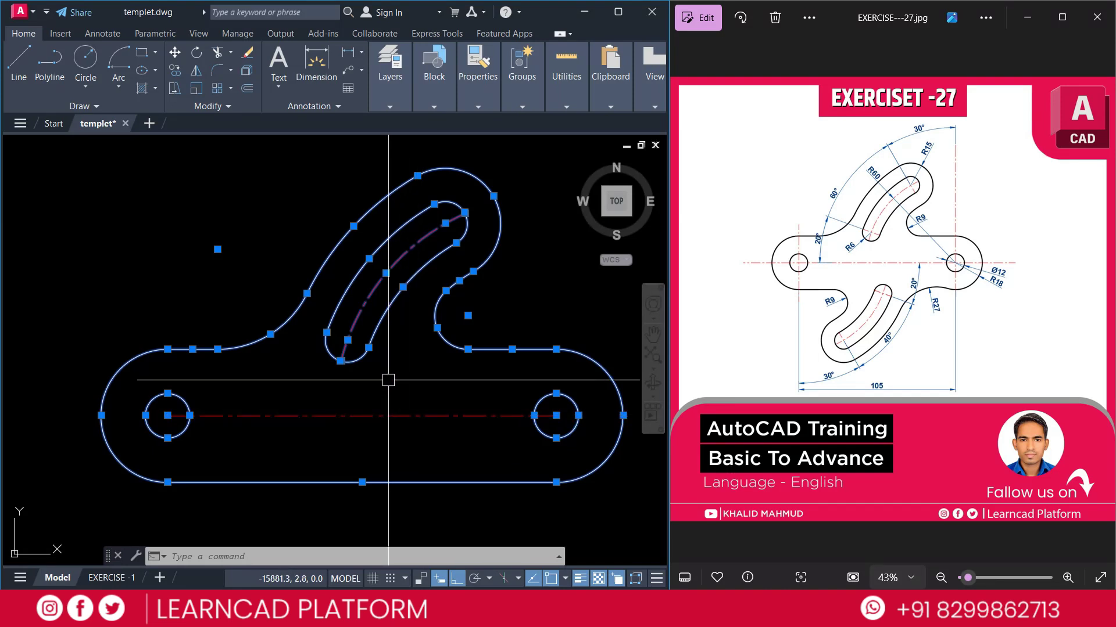
{"action": "left_click", "coordinate": [473, 77]}
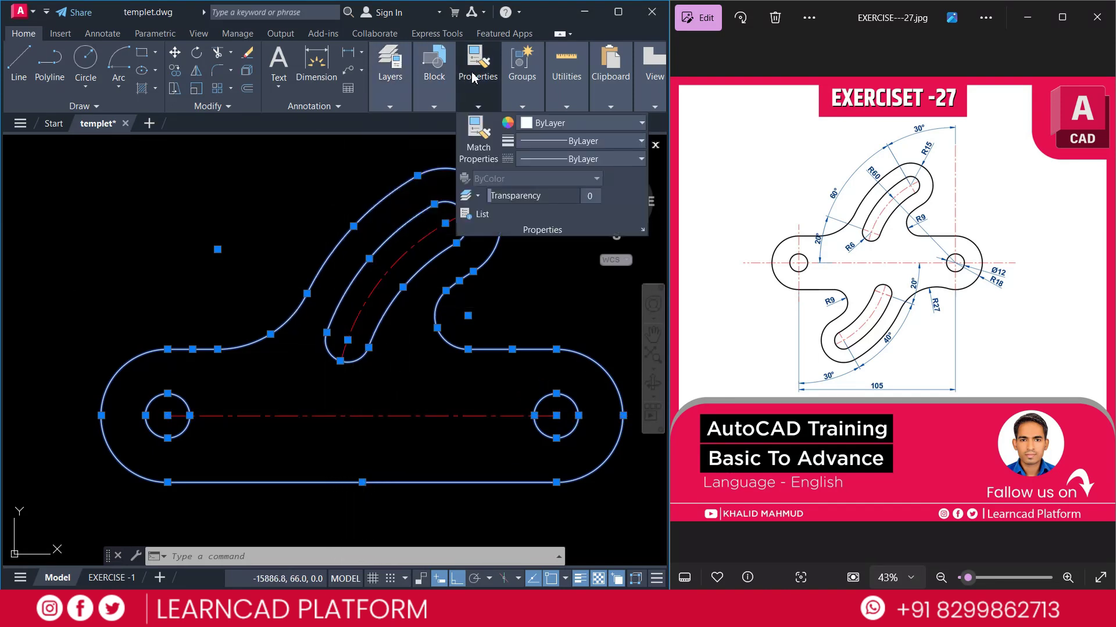
{"action": "left_click", "coordinate": [550, 143]}
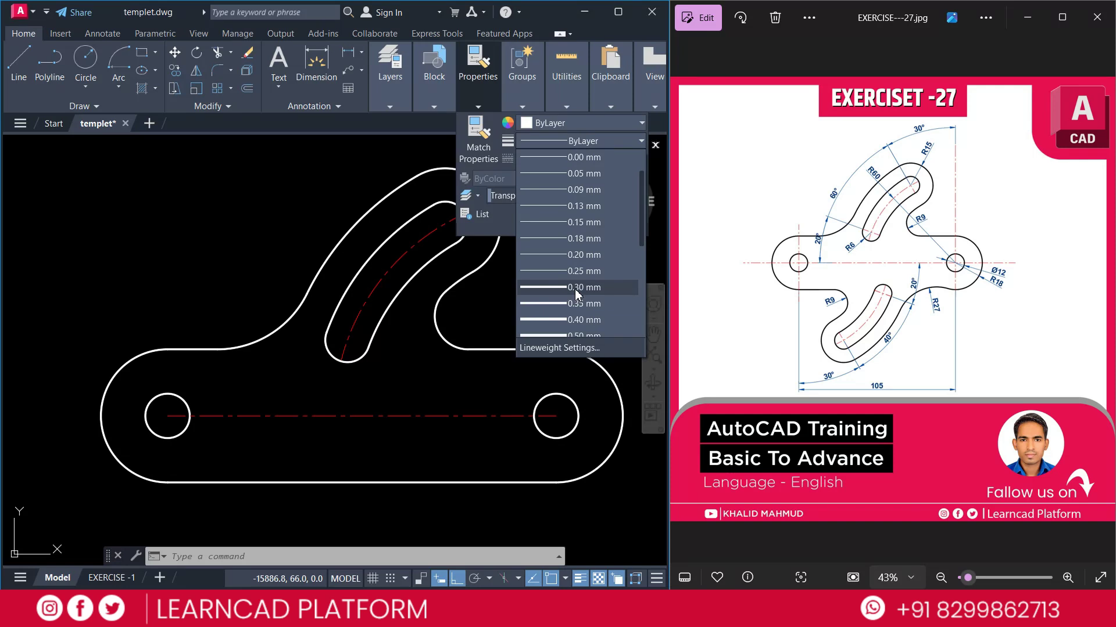
{"action": "left_click", "coordinate": [577, 288]}
{"action": "key", "text": "Escape"}
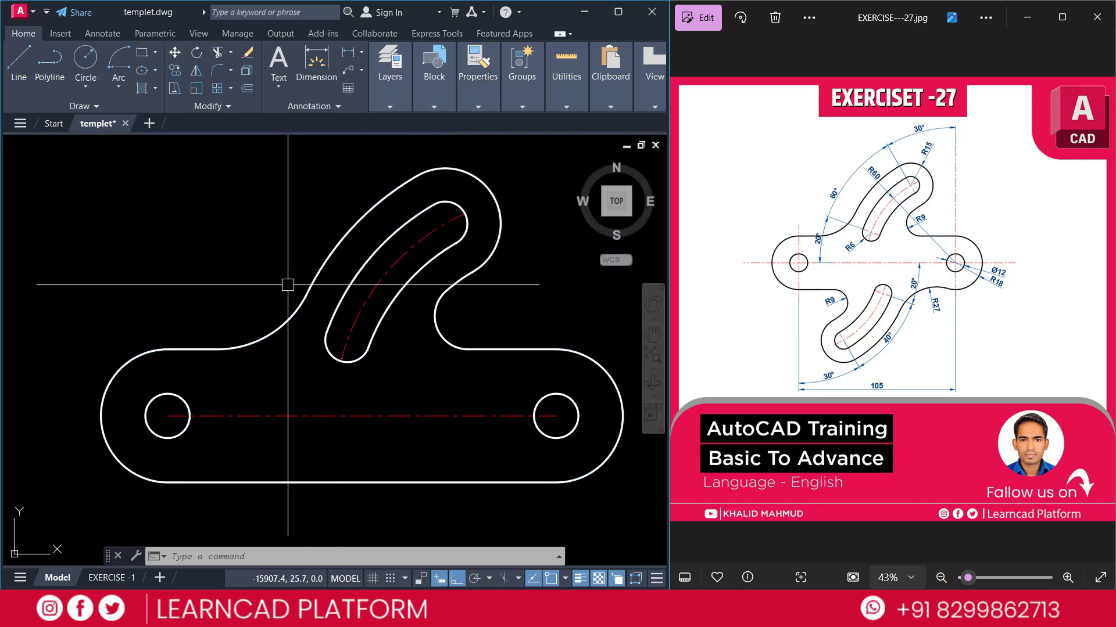
Step: Mirror the upper slotted arm with its slot and centerline about the plate's horizontal centerline, keeping the source objects
{"action": "scroll", "coordinate": [285, 277], "scroll_direction": "down", "scroll_amount": 3}
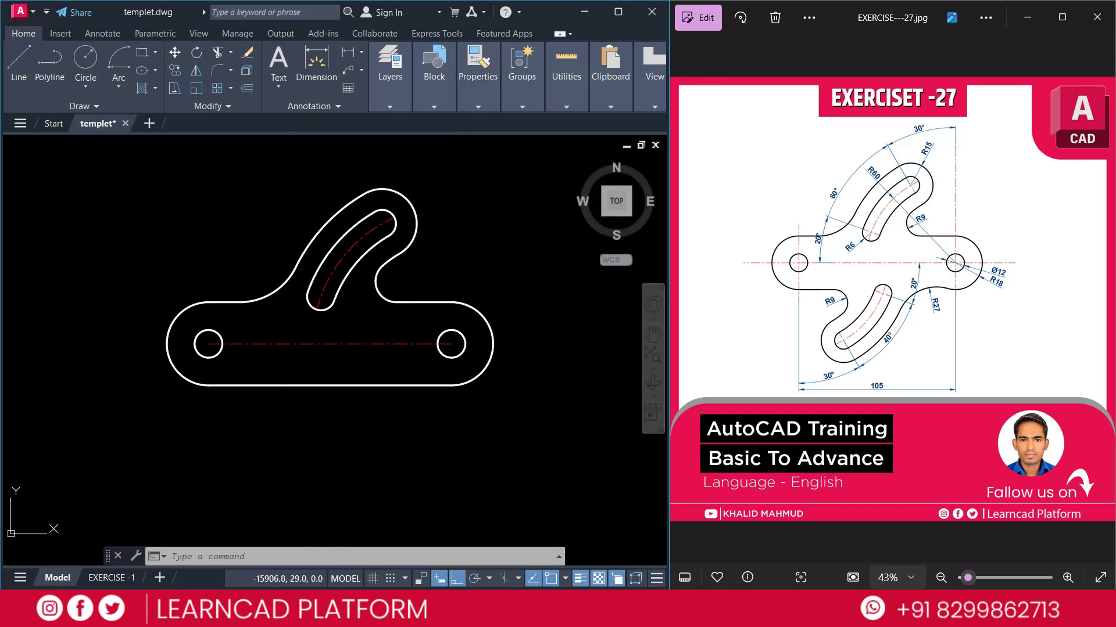
{"action": "left_click", "coordinate": [229, 158]}
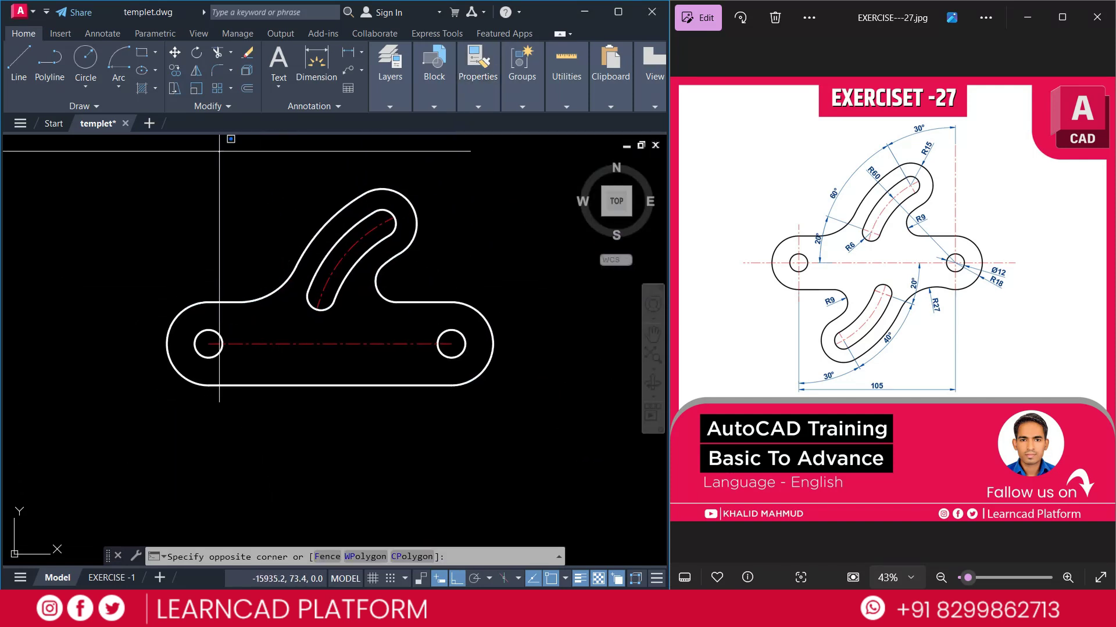
{"action": "left_click", "coordinate": [451, 343]}
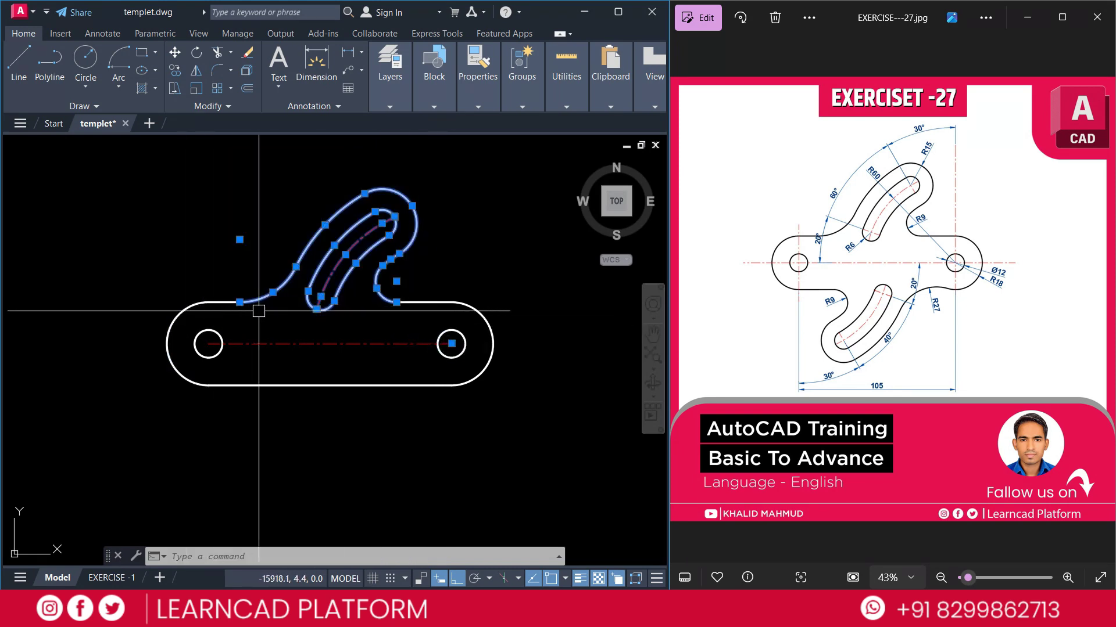
{"action": "type", "text": "MI"}
{"action": "key", "text": "Return"}
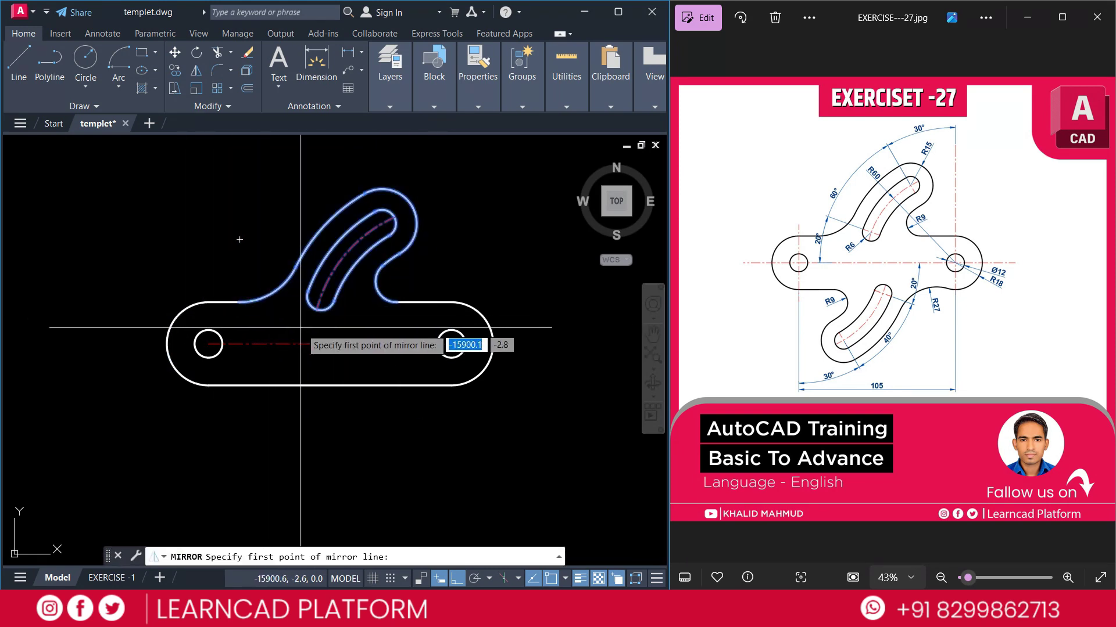
{"action": "left_click", "coordinate": [330, 344]}
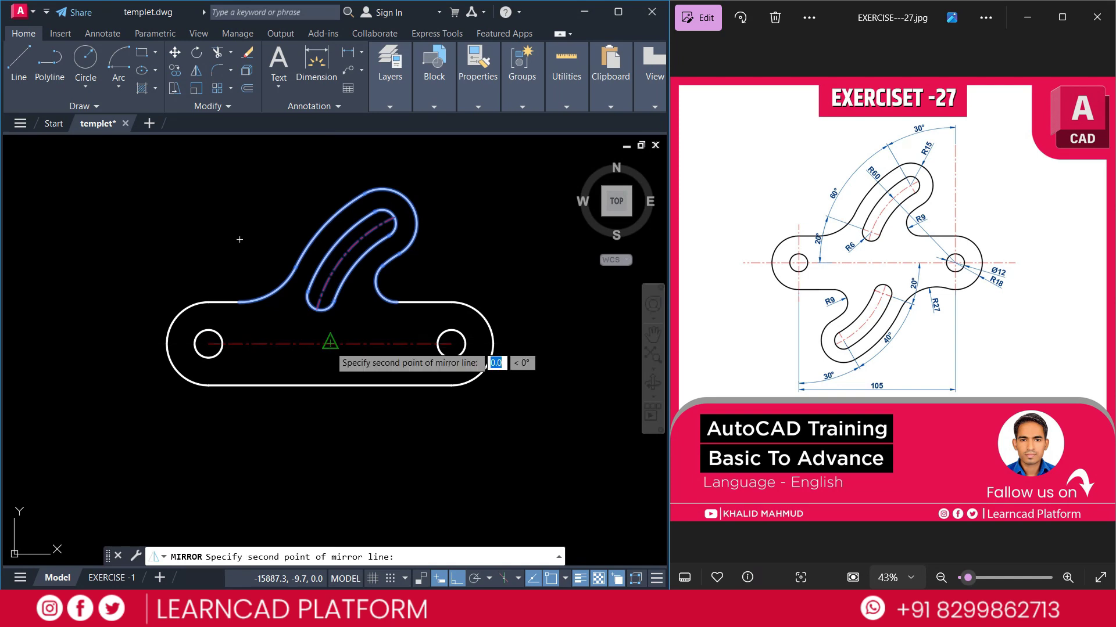
{"action": "left_click", "coordinate": [82, 344]}
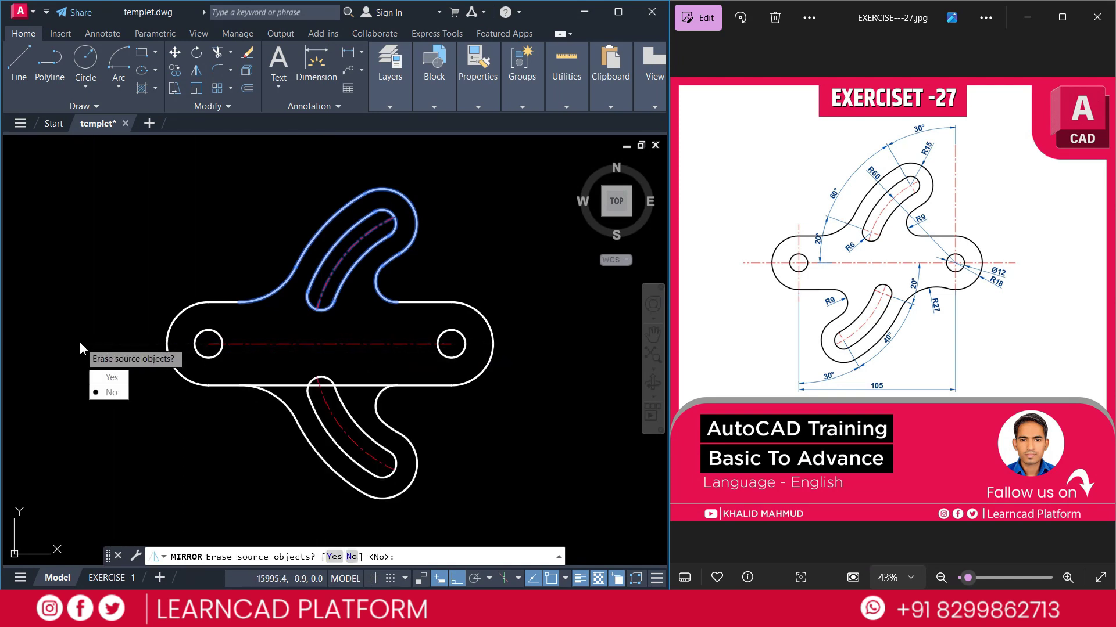
{"action": "left_click", "coordinate": [109, 392]}
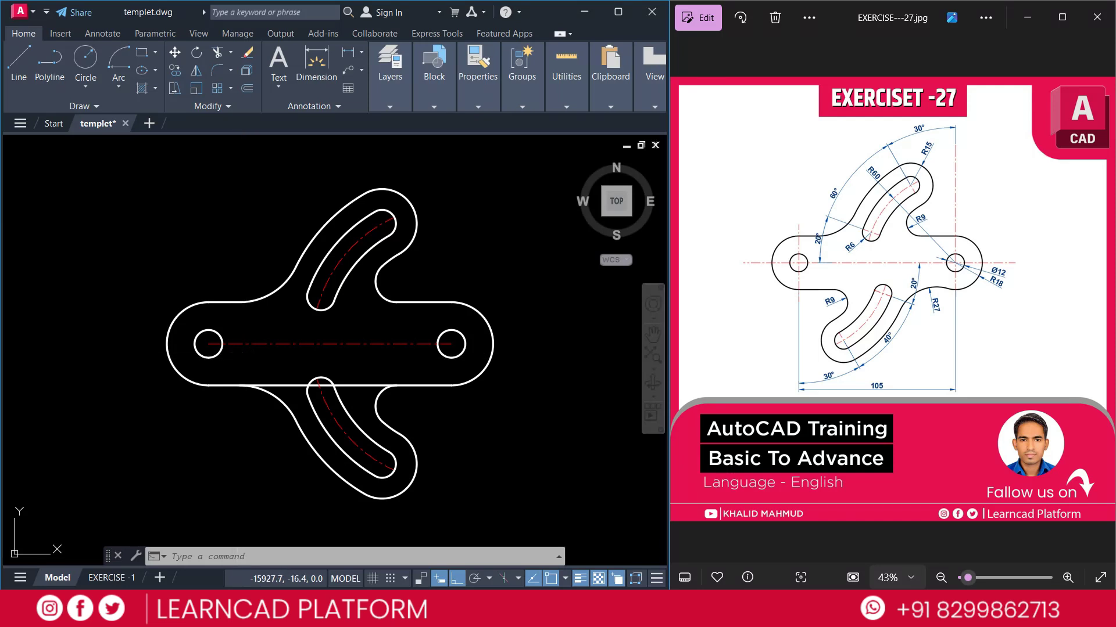
Step: Mirror the lower arm about a vertical line through the midpoint of the horizontal centerline, erasing the source objects
{"action": "left_click", "coordinate": [237, 357]}
{"action": "left_click", "coordinate": [471, 518]}
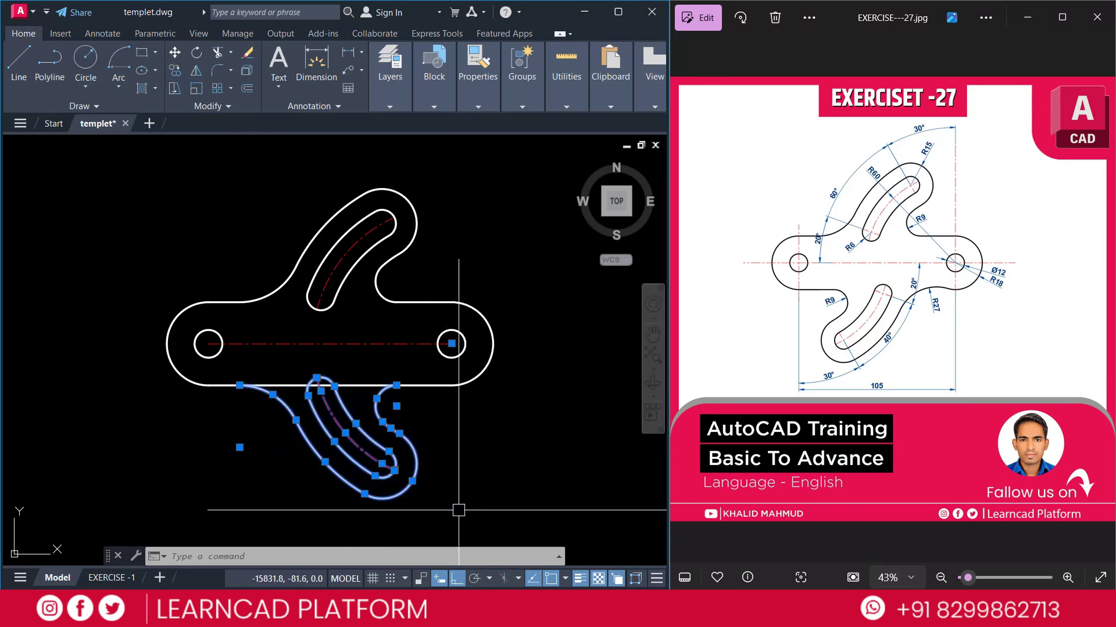
{"action": "key", "text": "Return"}
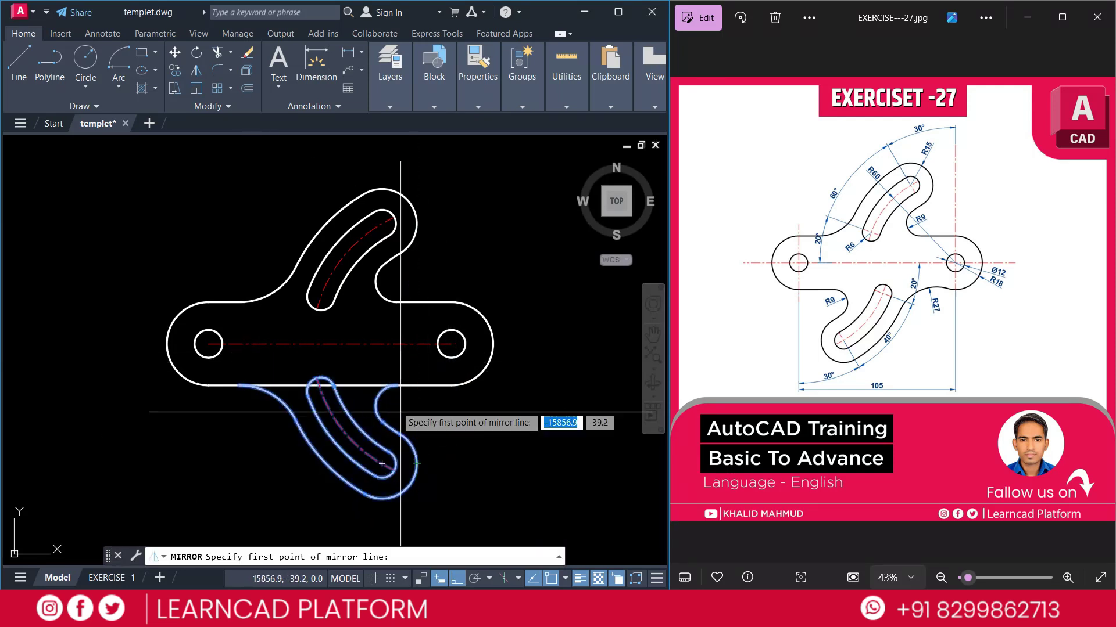
{"action": "left_click", "coordinate": [330, 343]}
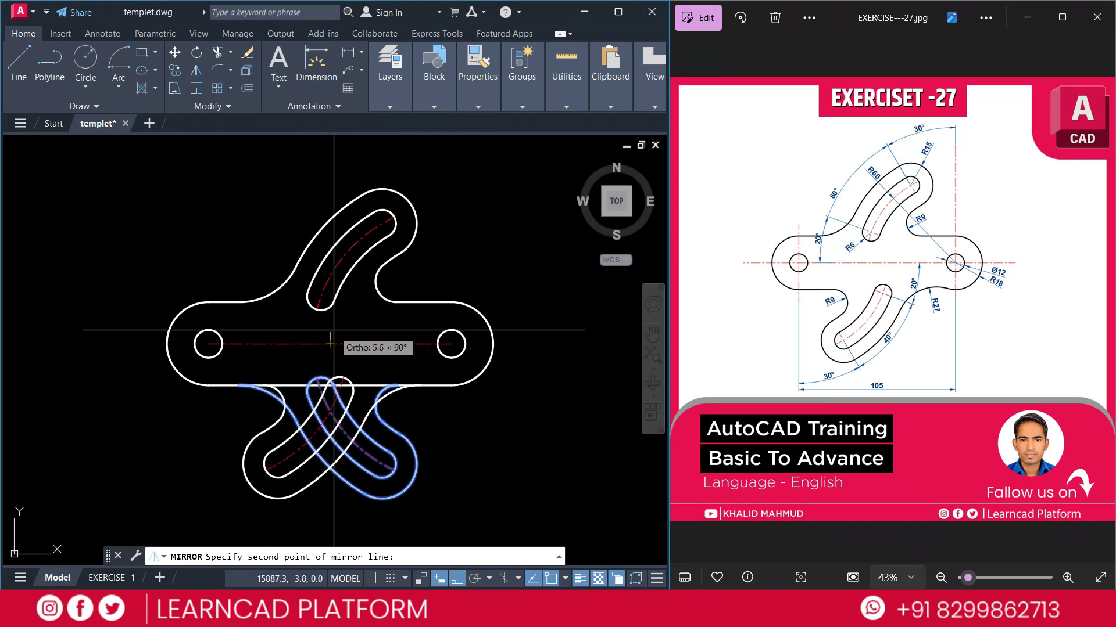
{"action": "left_click", "coordinate": [327, 174]}
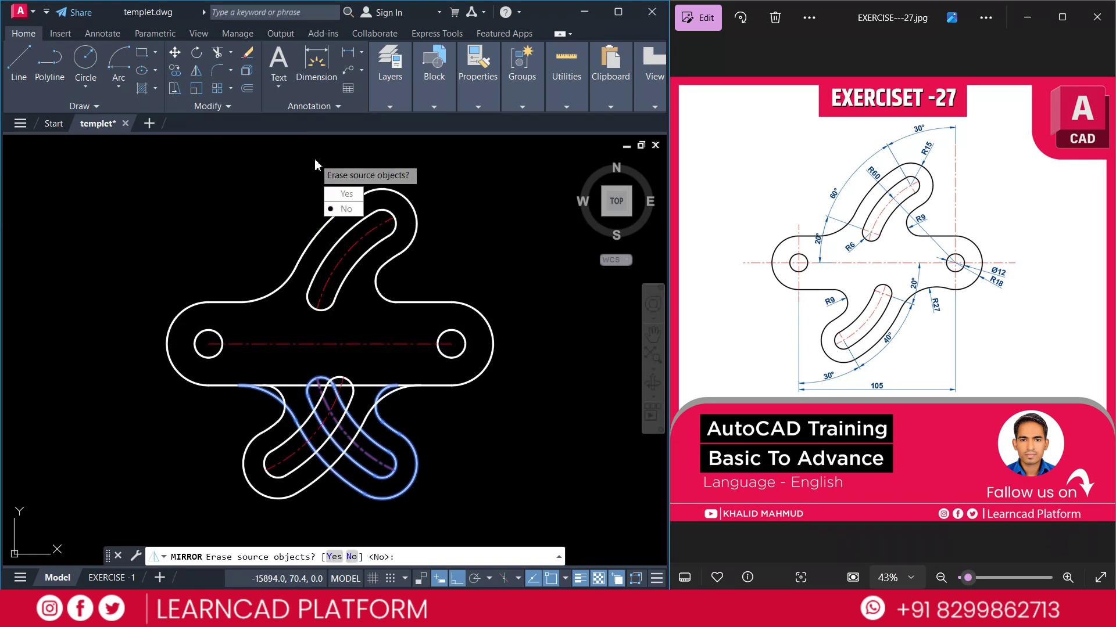
{"action": "left_click", "coordinate": [343, 194]}
{"action": "middle_click_drag", "start_coordinate": [473, 370], "coordinate": [489, 363]}
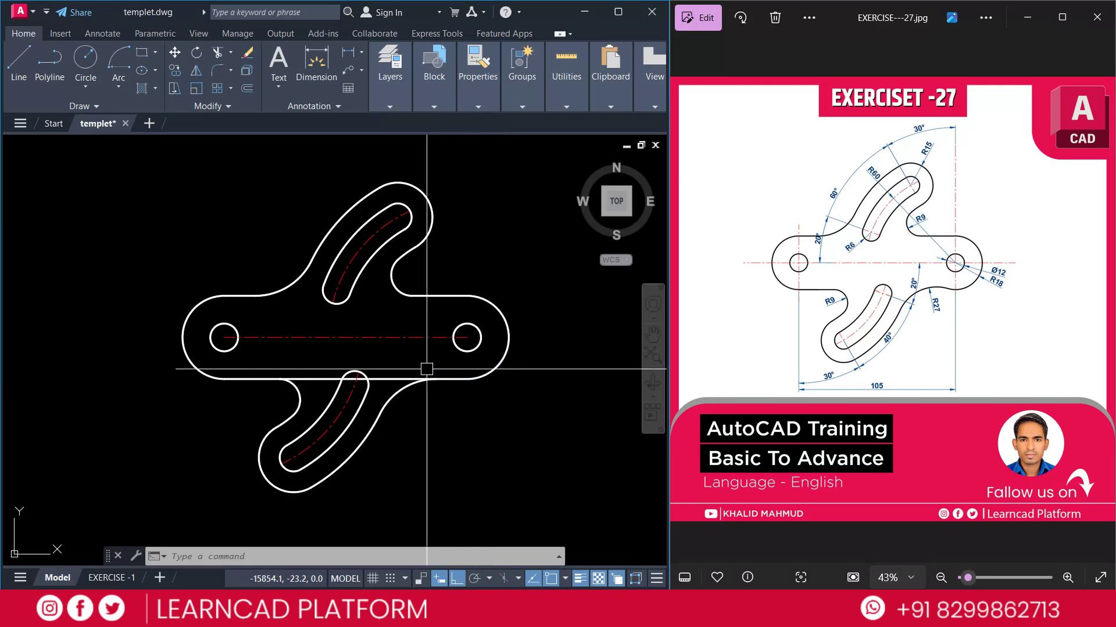
Step: Trim the plate's lower edge between the two fillets of the lower arm
{"action": "type", "text": "tr"}
{"action": "key", "text": "space"}
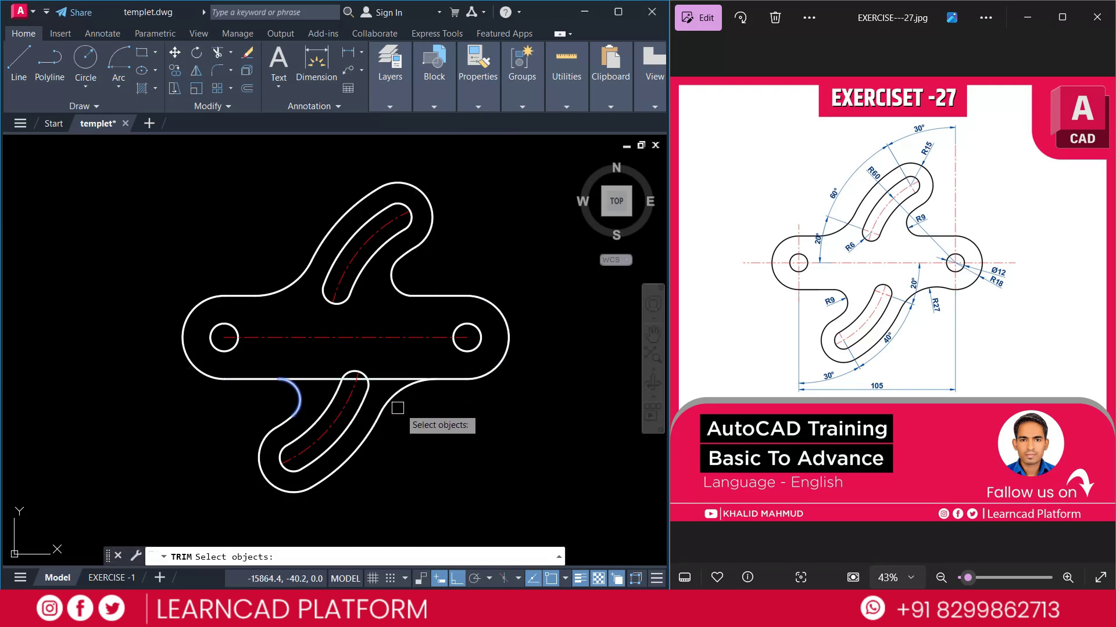
{"action": "key", "text": "space"}
{"action": "left_click", "coordinate": [395, 379]}
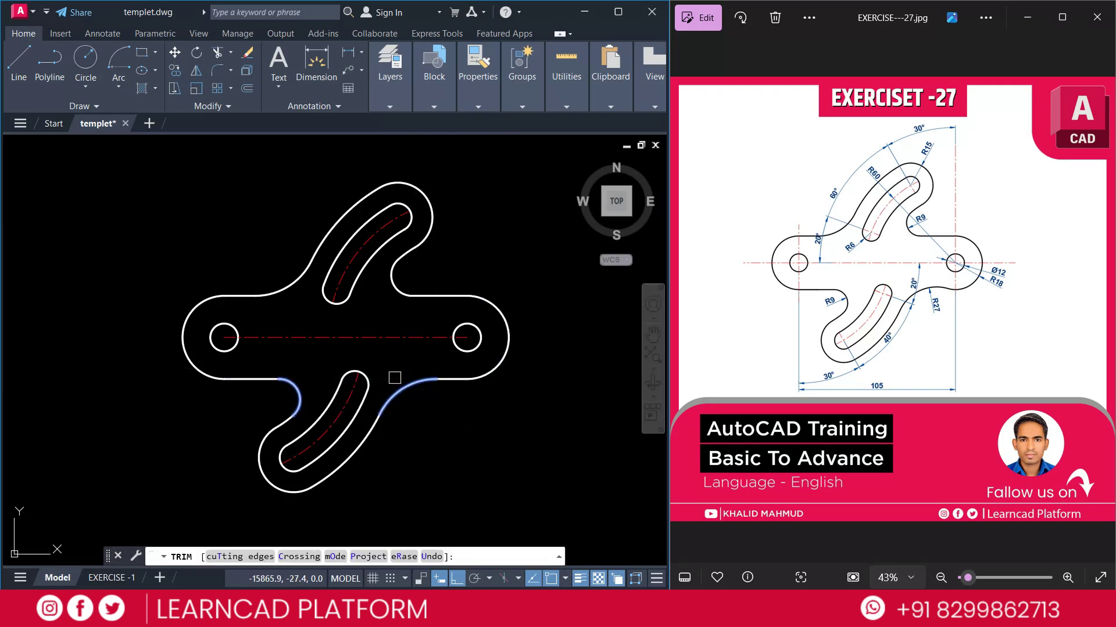
{"action": "key", "text": "Escape"}
{"action": "scroll", "coordinate": [480, 356], "scroll_direction": "up", "scroll_amount": 1}
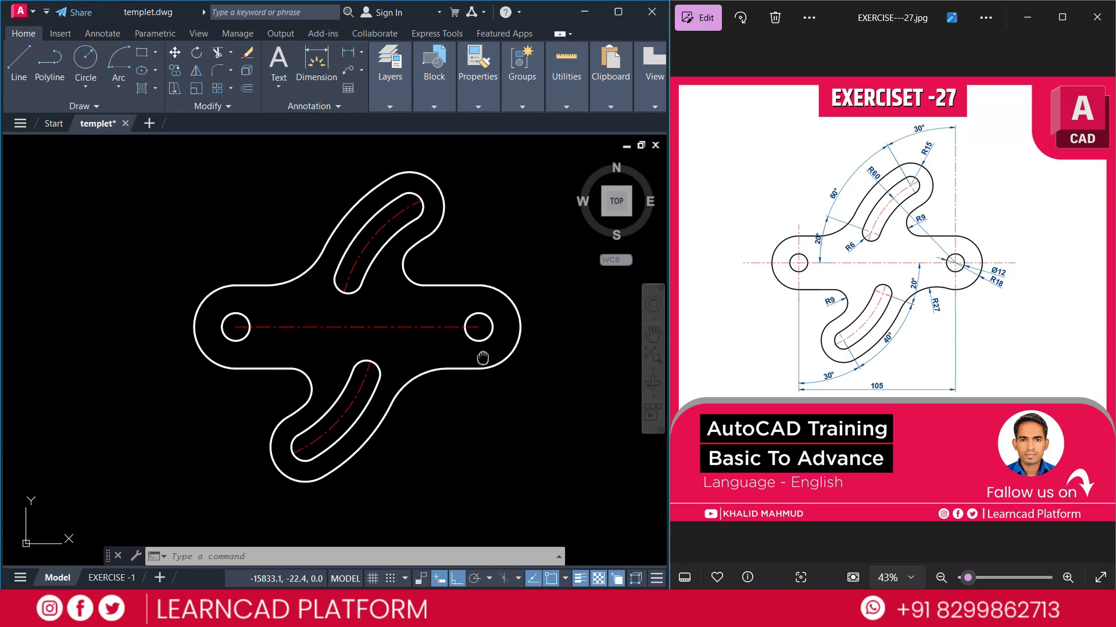
{"action": "scroll", "coordinate": [480, 368], "scroll_direction": "down", "scroll_amount": 1}
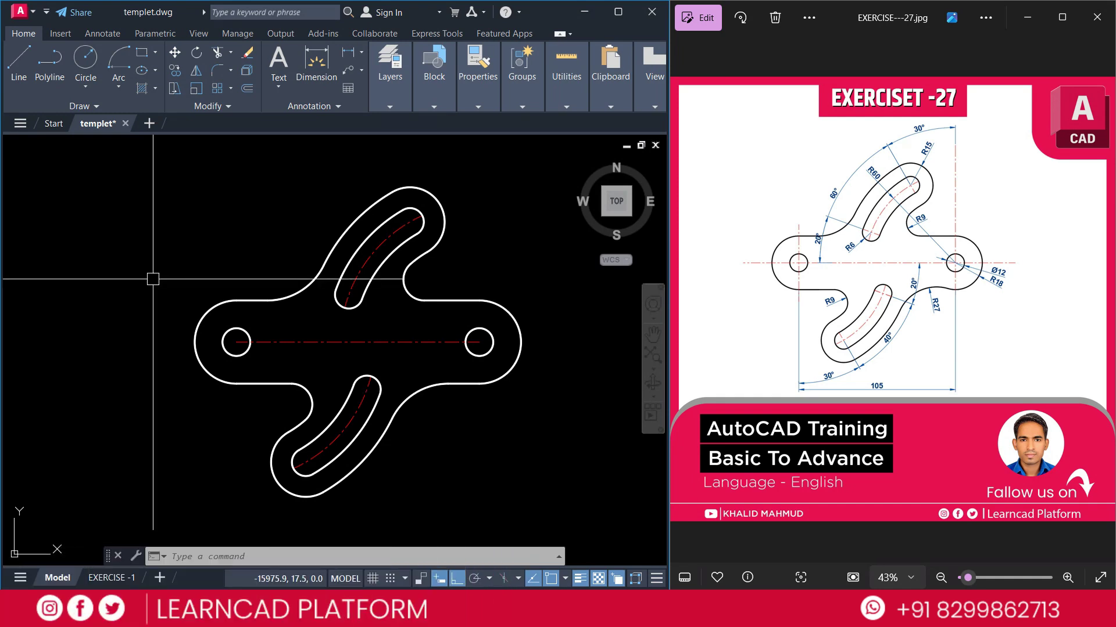
Step: Draw two lines from the right hole's center to the centers of the upper slot's end arcs
{"action": "key", "text": "Return"}
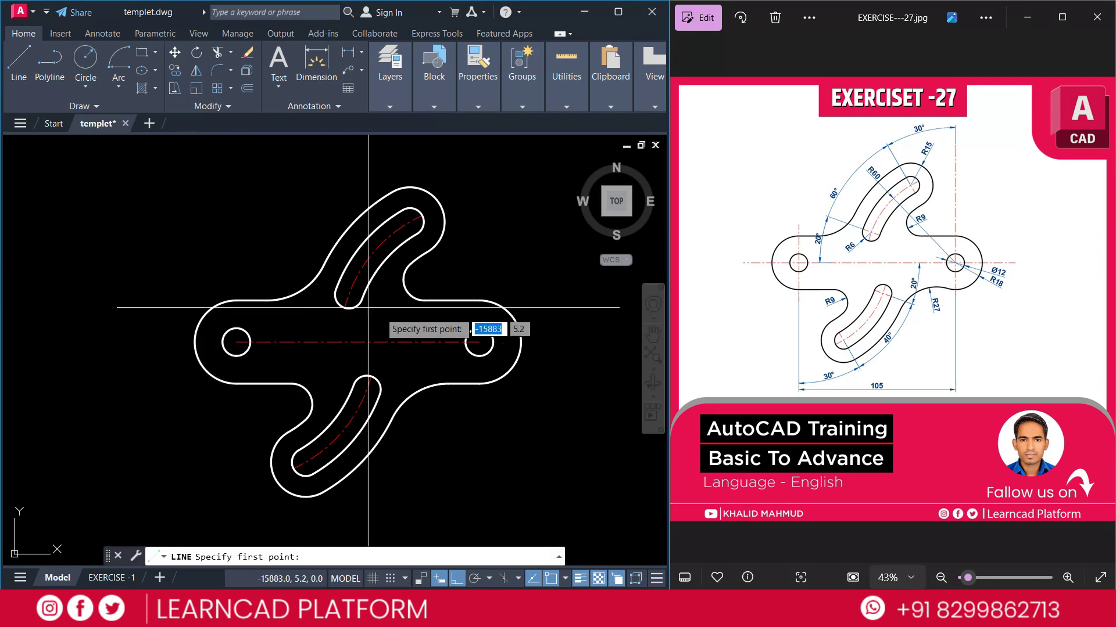
{"action": "left_click", "coordinate": [480, 342]}
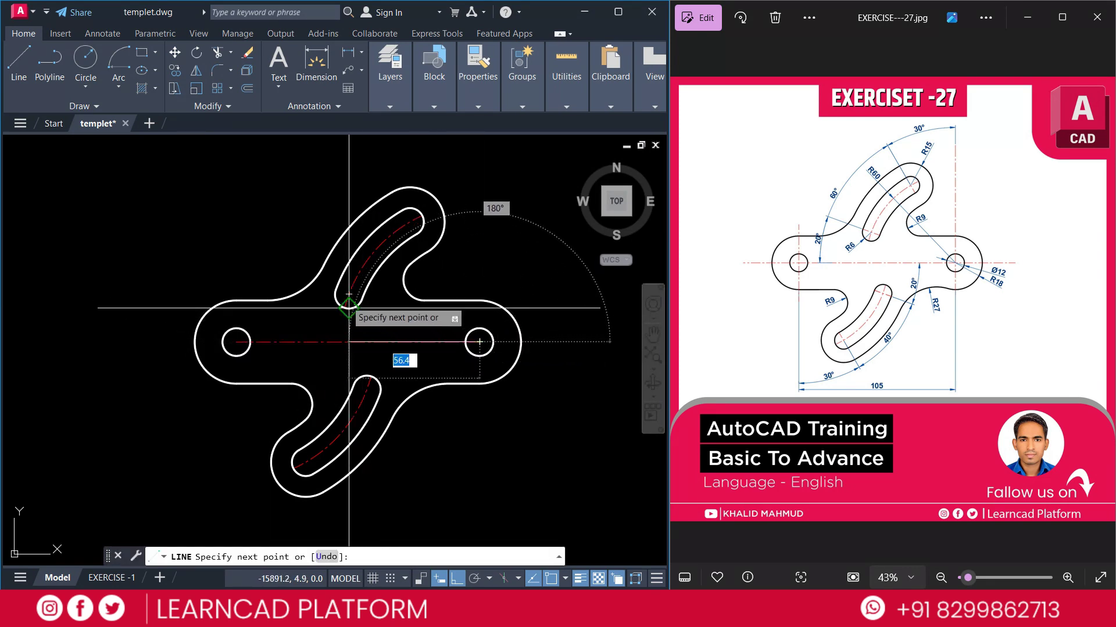
{"action": "left_click", "coordinate": [348, 297]}
{"action": "key", "text": "Return"}
{"action": "key", "text": "Return"}
{"action": "left_click", "coordinate": [480, 342]}
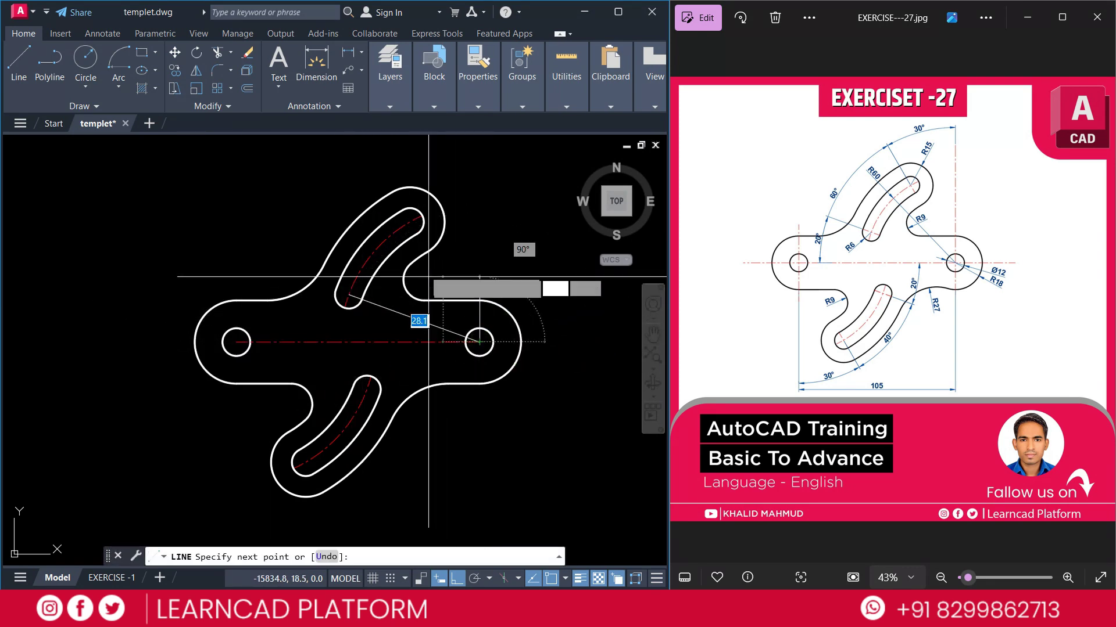
{"action": "left_click", "coordinate": [411, 221]}
{"action": "key", "text": "Return"}
Step: Draw a vertical line through the left hole's center, extending beyond the plate's upper and lower edges
{"action": "key", "text": "Return"}
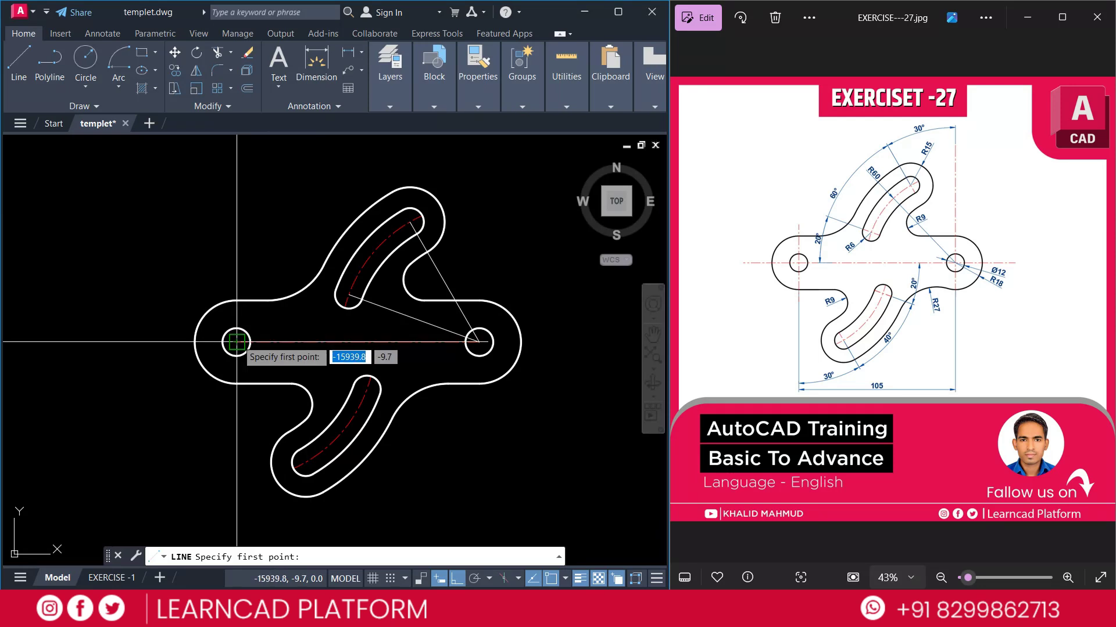
{"action": "left_click", "coordinate": [237, 255]}
{"action": "left_click", "coordinate": [236, 425]}
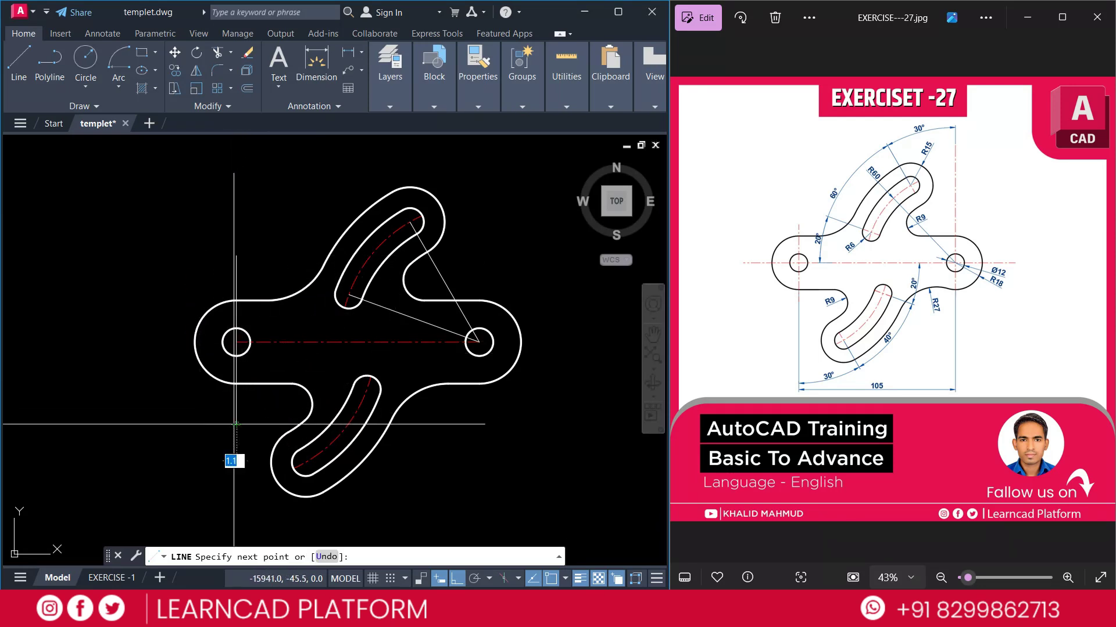
{"action": "key", "text": "Return"}
Step: Copy the vertical line from the left hole's center to the right hole's center
{"action": "left_click", "coordinate": [236, 267]}
{"action": "type", "text": "CO"}
{"action": "key", "text": "Return"}
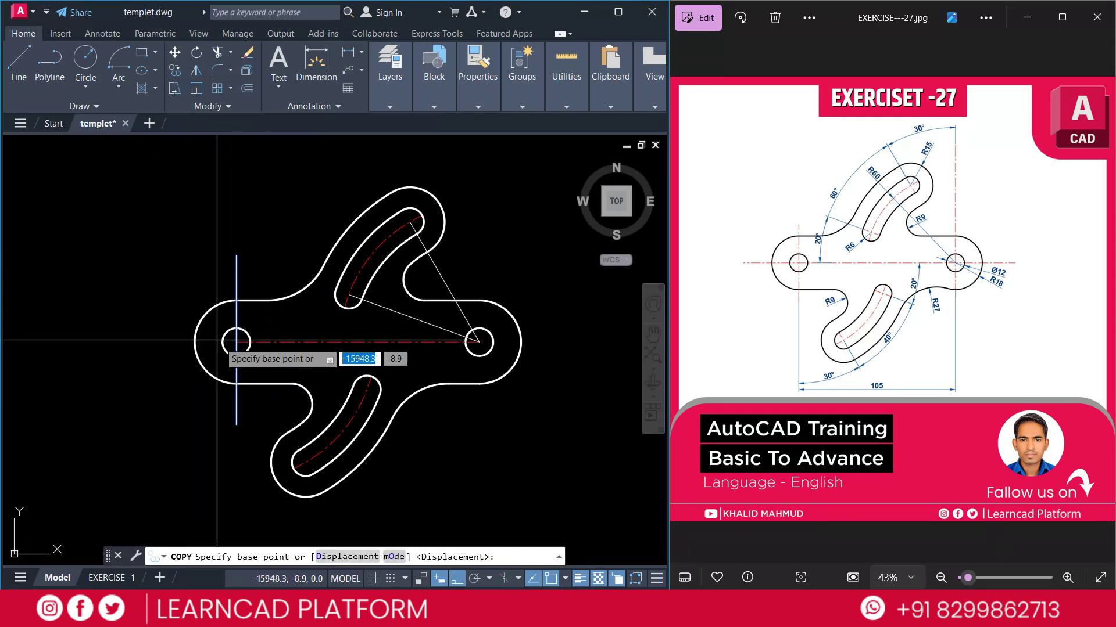
{"action": "left_click", "coordinate": [237, 341]}
{"action": "left_click", "coordinate": [479, 342]}
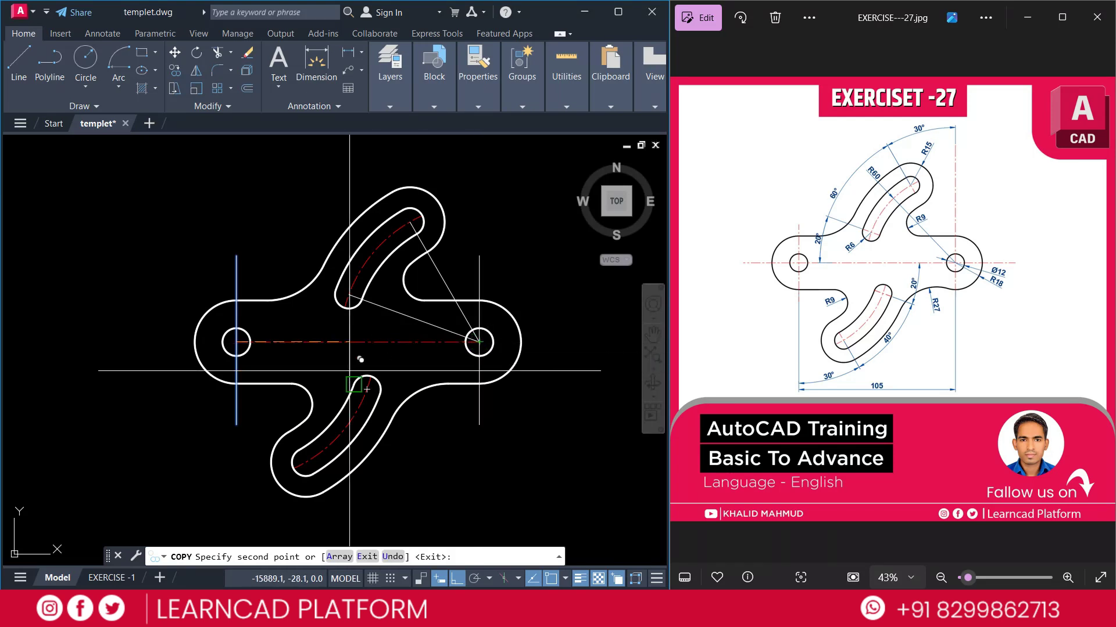
{"action": "key", "text": "Return"}
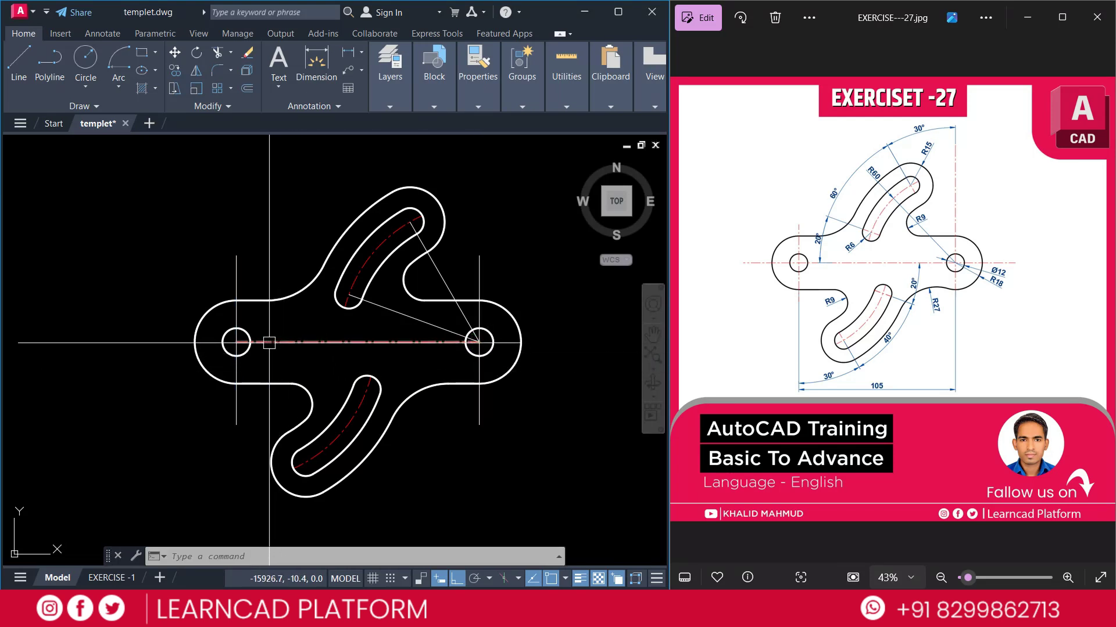
Step: Draw a horizontal line from the left hole's center outward past the plate's left end
{"action": "type", "text": "L"}
{"action": "key", "text": "Return"}
{"action": "left_click", "coordinate": [237, 342]}
{"action": "left_click", "coordinate": [142, 341]}
{"action": "key", "text": "Return"}
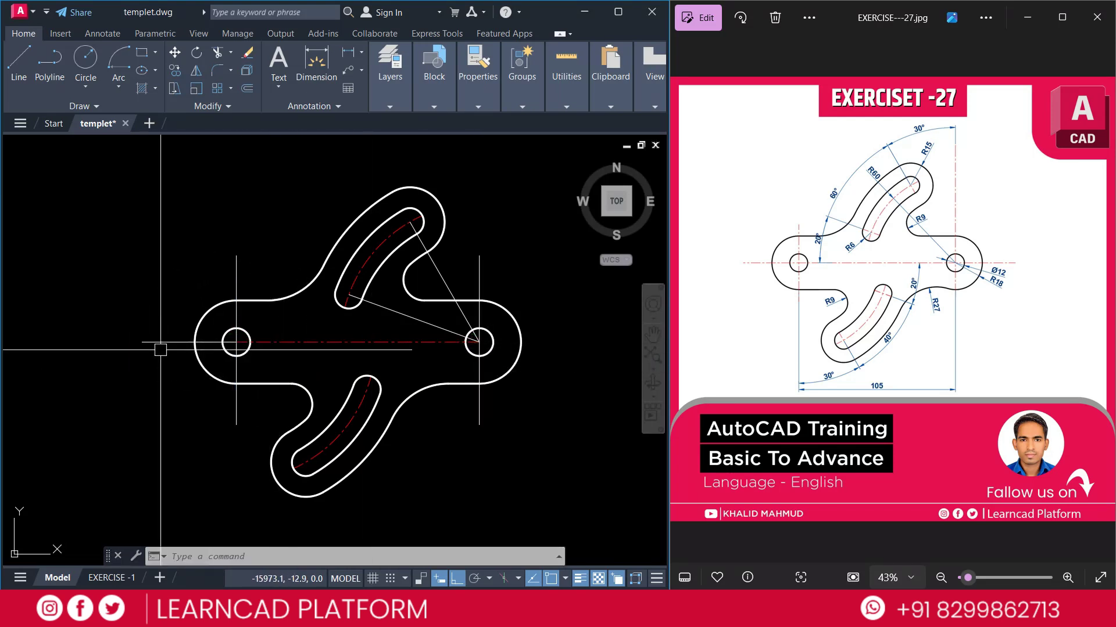
Step: Mirror the short horizontal line at the left hole about the vertical axis midway between the holes, keeping the original
{"action": "left_click", "coordinate": [149, 337]}
{"action": "left_click", "coordinate": [145, 367]}
{"action": "type", "text": "MI"}
{"action": "key", "text": "Return"}
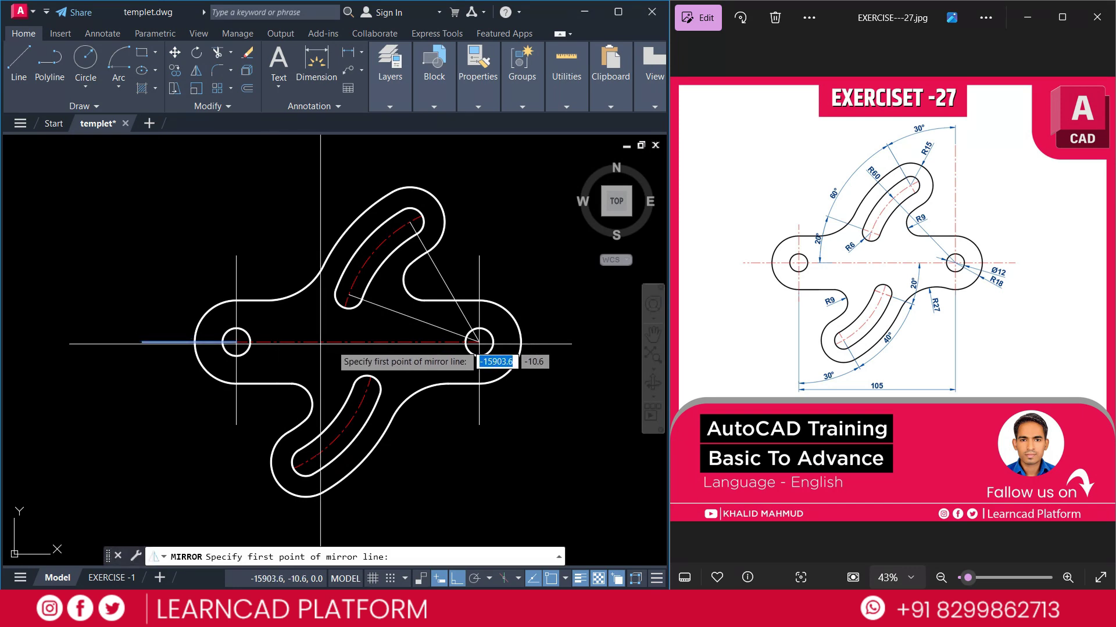
{"action": "left_click", "coordinate": [358, 341]}
{"action": "left_click", "coordinate": [357, 358]}
{"action": "key", "text": "Return"}
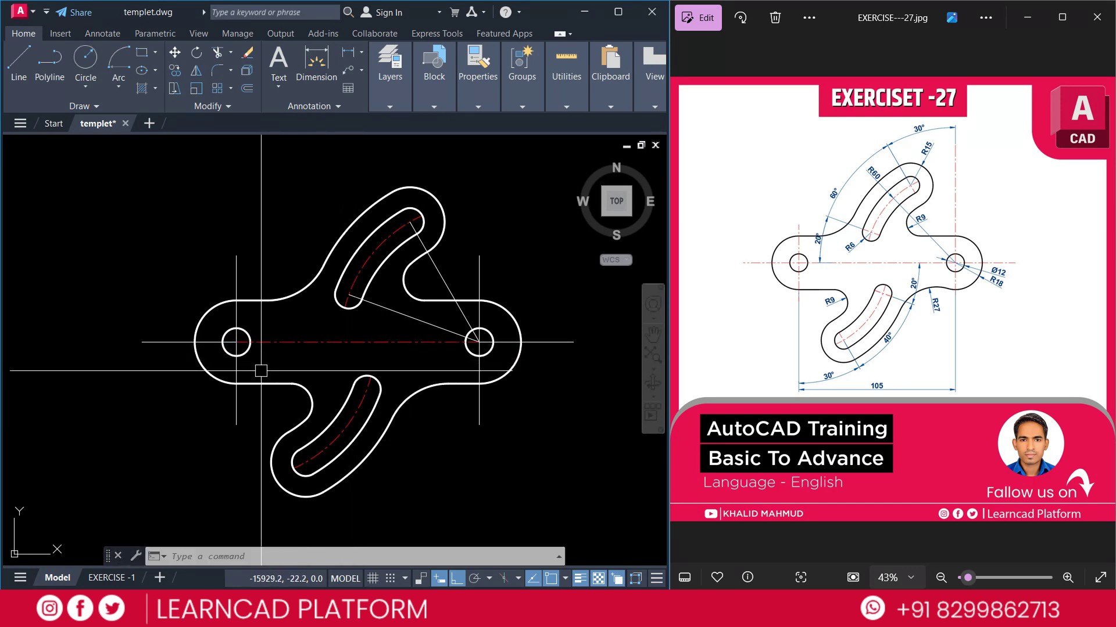
Step: Match the red dash-dot centerline's properties onto both vertical lines, both outer horizontal lines and the two slanted lines to the upper slot
{"action": "type", "text": "MA"}
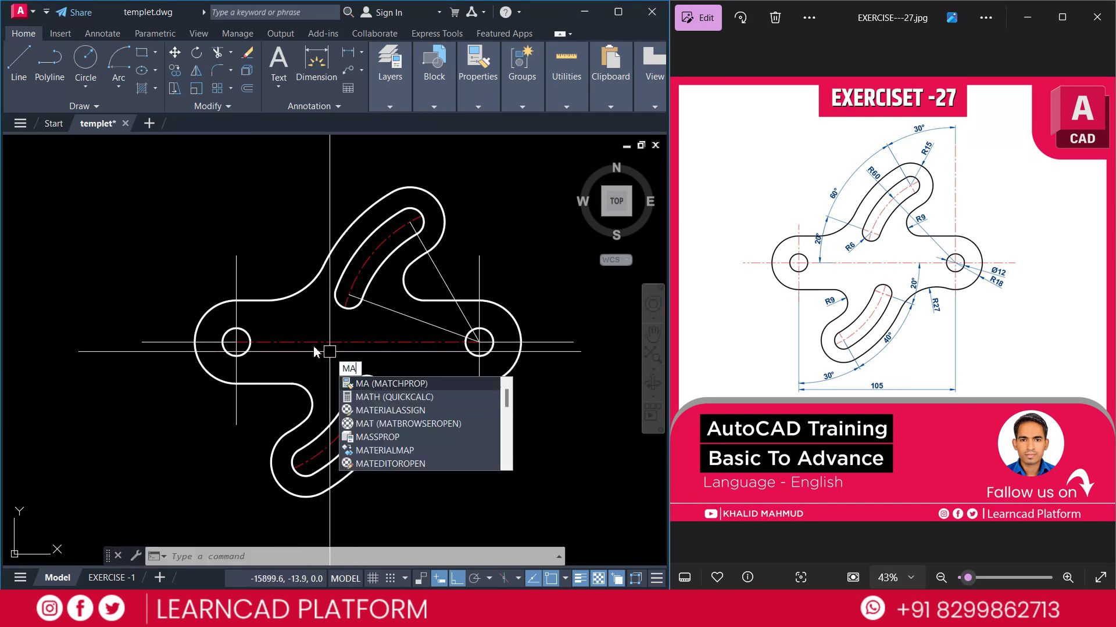
{"action": "key", "text": "Return"}
{"action": "left_click", "coordinate": [302, 342]}
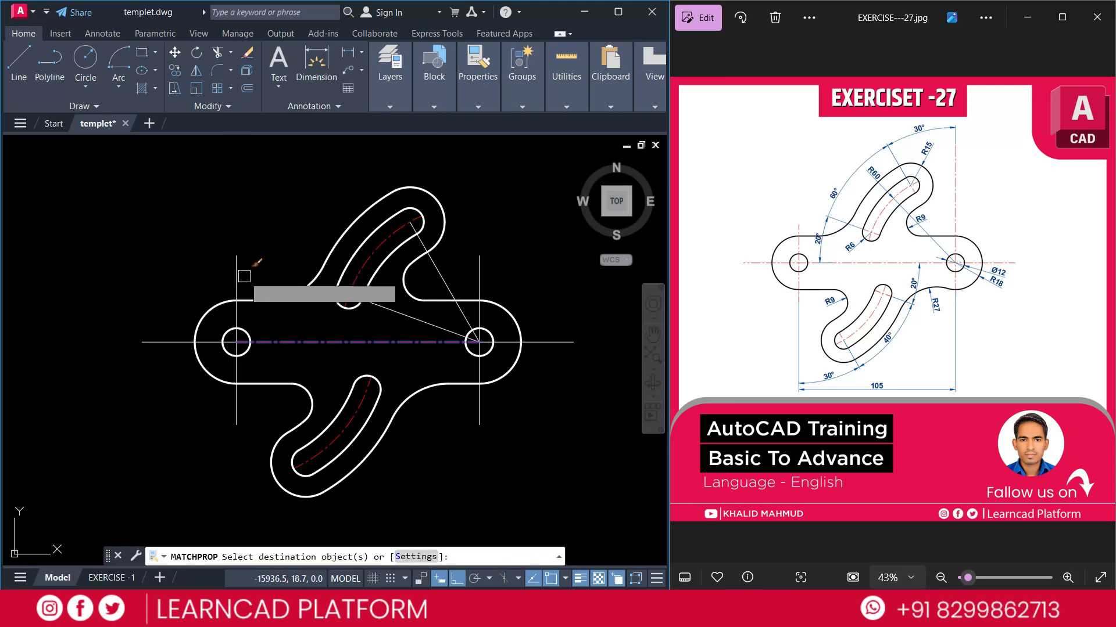
{"action": "left_click", "coordinate": [236, 264]}
{"action": "left_click", "coordinate": [158, 341]}
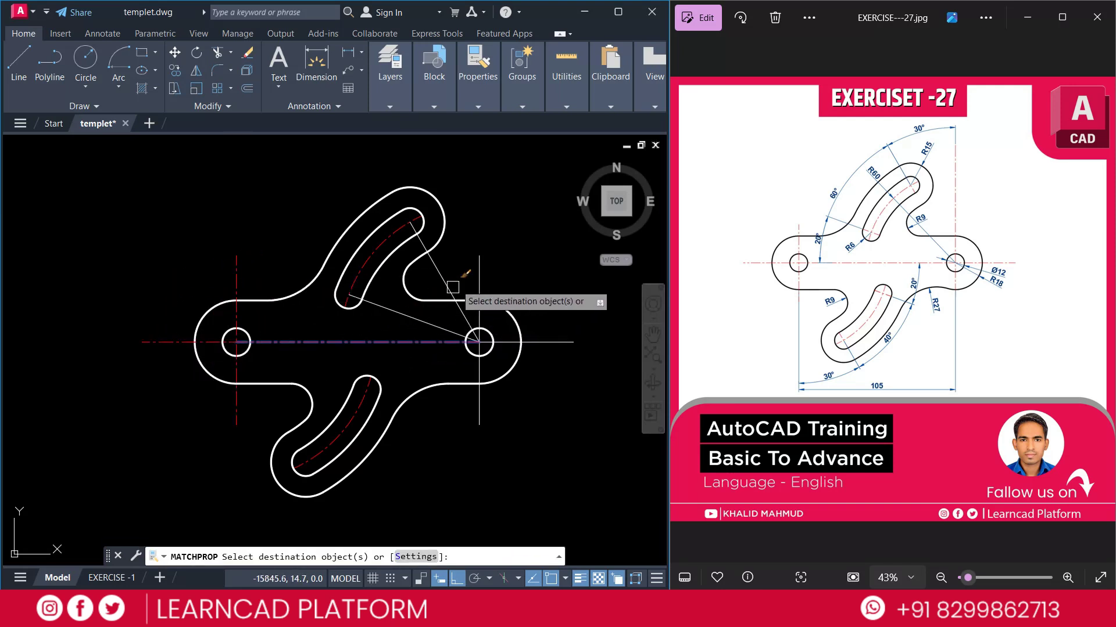
{"action": "left_click", "coordinate": [479, 273]}
{"action": "left_click", "coordinate": [558, 341]}
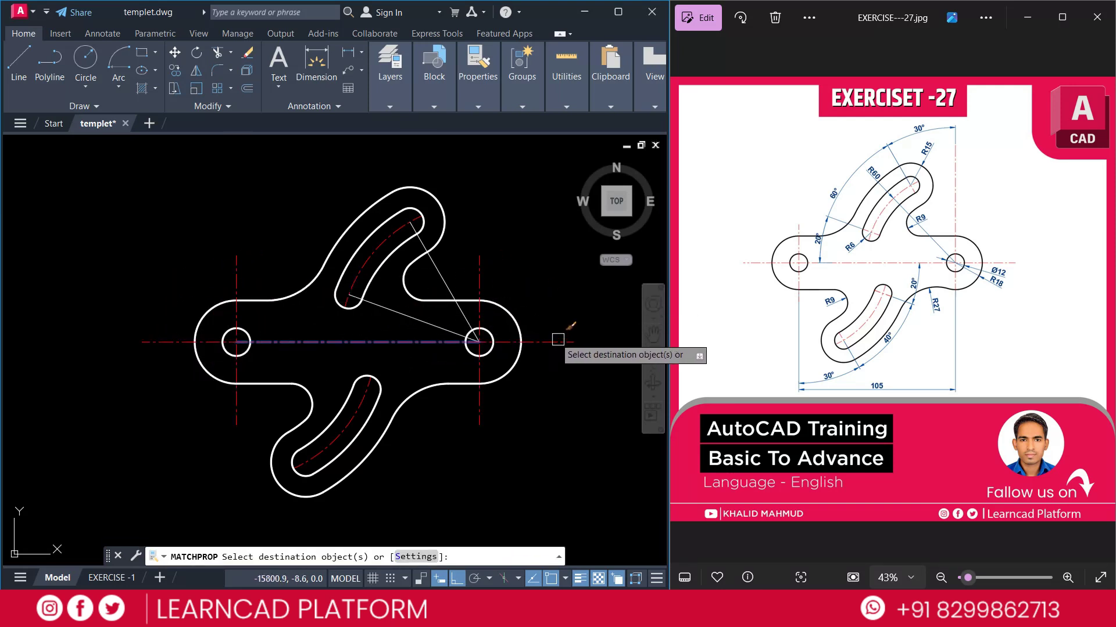
{"action": "left_click", "coordinate": [440, 267]}
{"action": "left_click", "coordinate": [403, 309]}
{"action": "key", "text": "Return"}
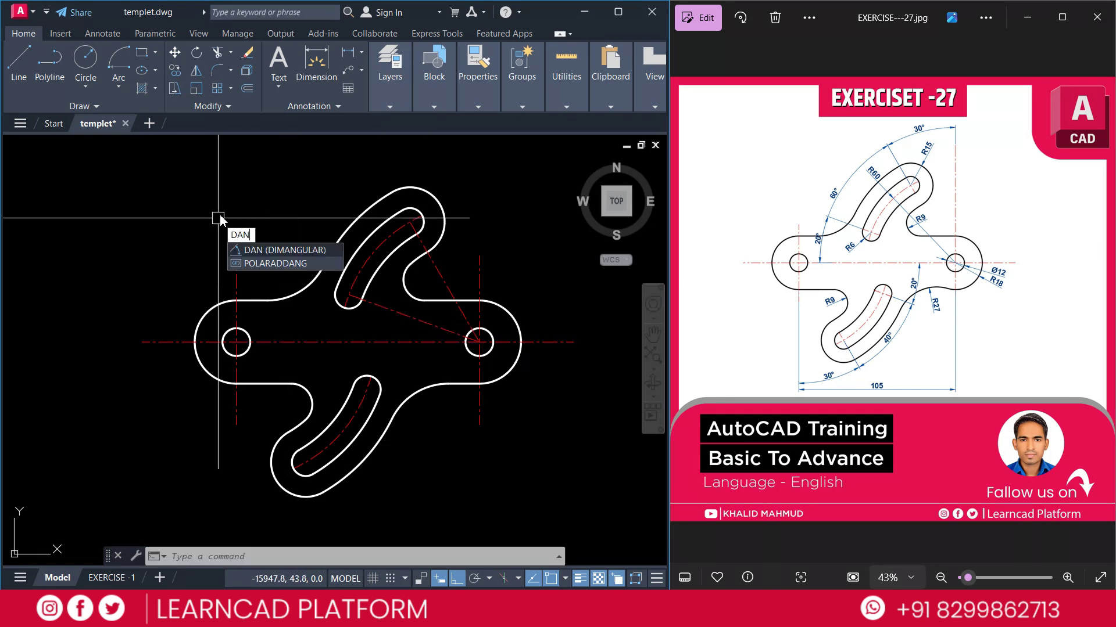
Step: Add an angular dimension between the lower slanted line and the horizontal centerline, placed near the left hole
{"action": "key", "text": "Return"}
{"action": "left_click", "coordinate": [401, 314]}
{"action": "left_click", "coordinate": [381, 342]}
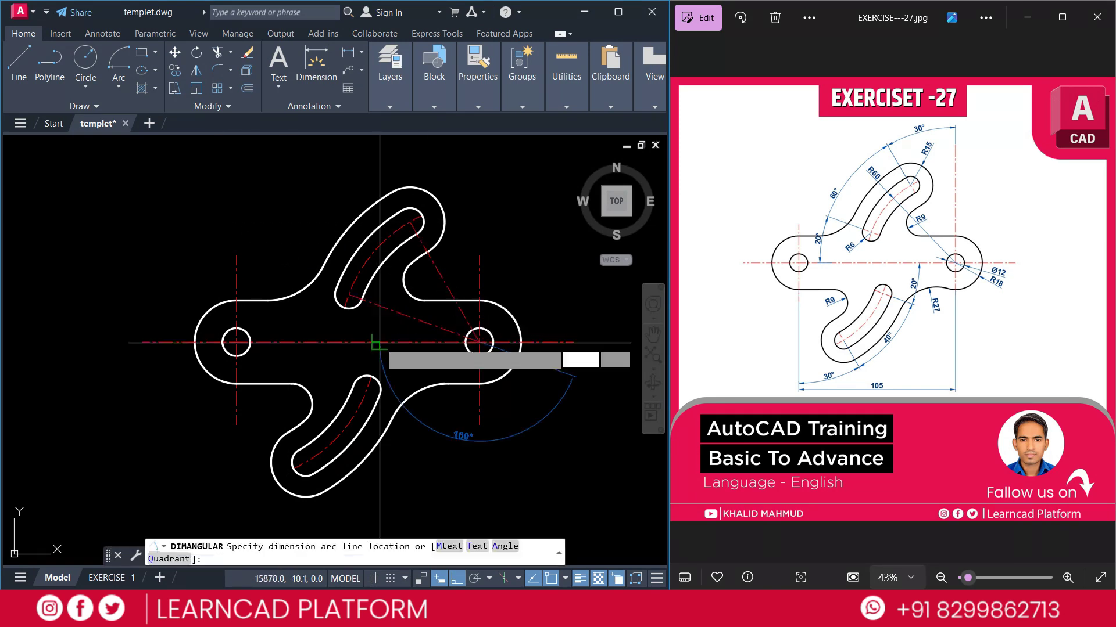
{"action": "left_click", "coordinate": [277, 278]}
{"action": "key", "text": "Return"}
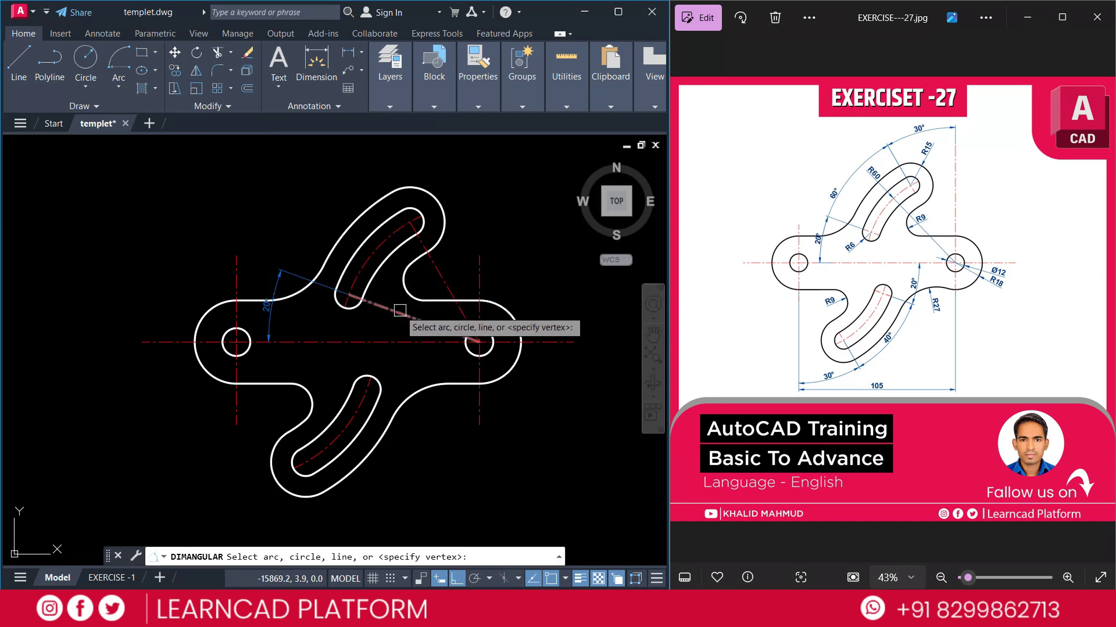
{"action": "key", "text": "Escape"}
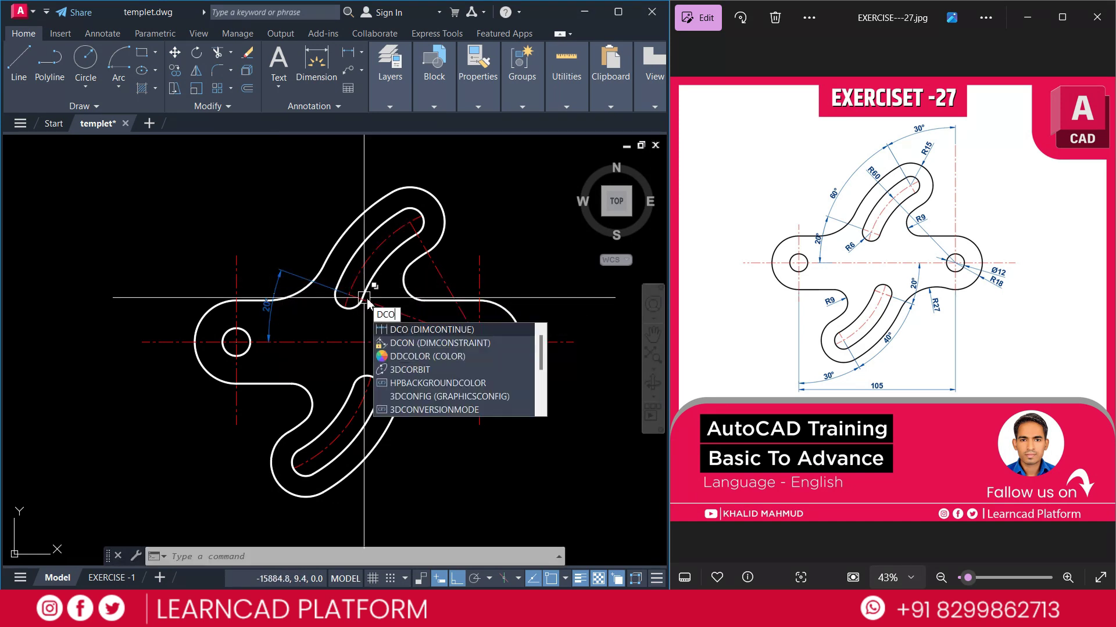
Step: Continue the angular dimension to the upper slanted line at the upper slot's top end
{"action": "key", "text": "Return"}
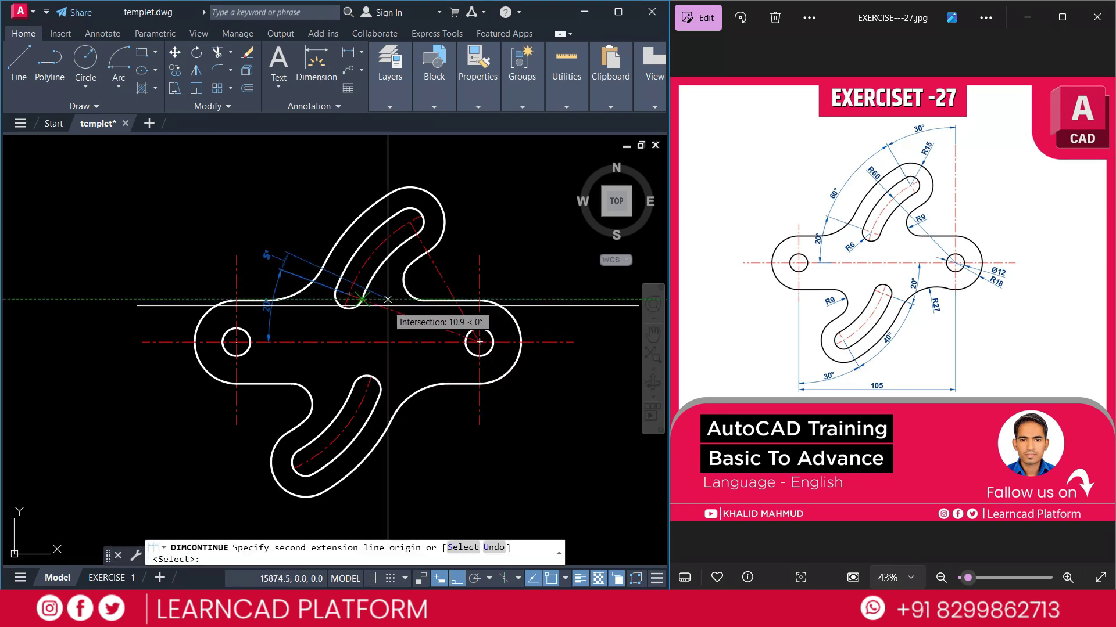
{"action": "left_click", "coordinate": [399, 222]}
{"action": "key", "text": "Return"}
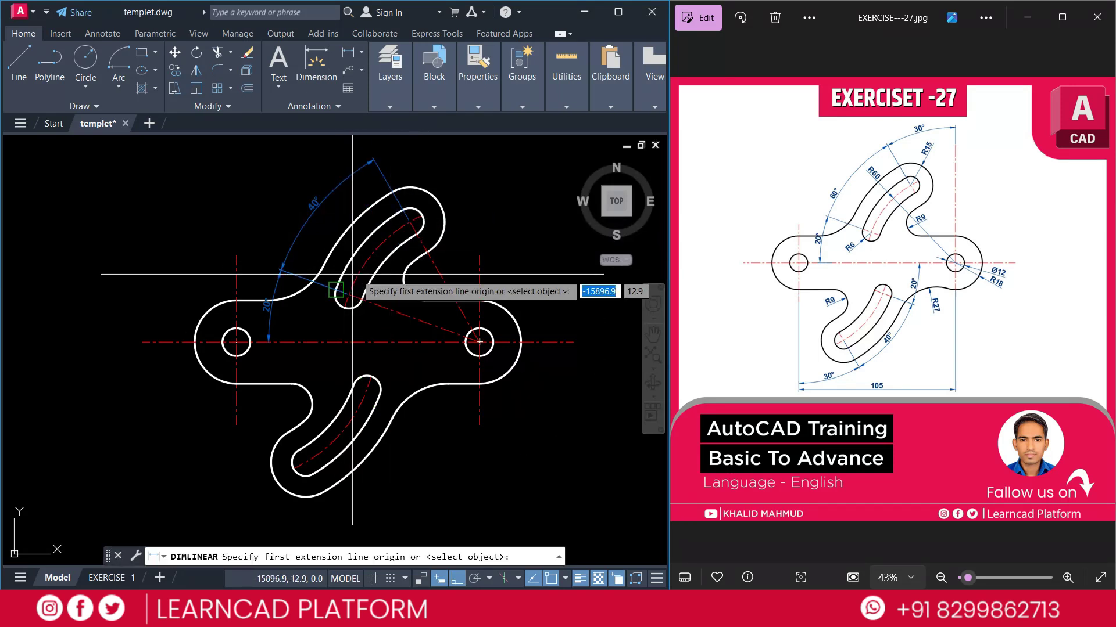
Step: Add a horizontal linear dimension between the two hole centers, placed below the plate
{"action": "left_click", "coordinate": [480, 342]}
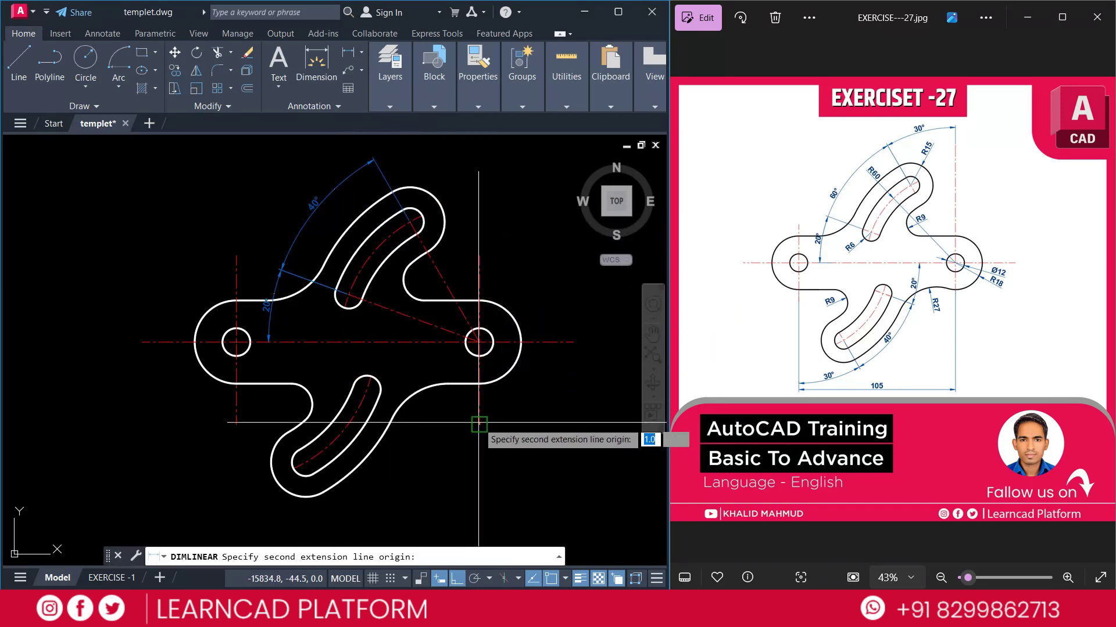
{"action": "left_click", "coordinate": [236, 342]}
{"action": "left_click", "coordinate": [222, 506]}
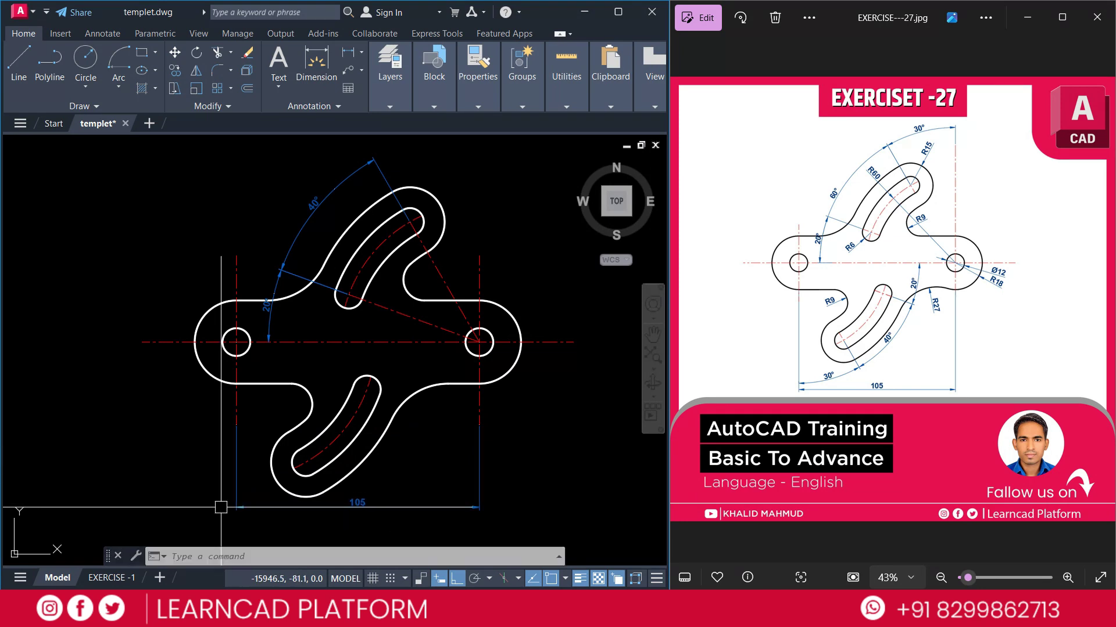
Step: Add a horizontal linear dimension between the upper ends of the two vertical centerlines, placed above the plate
{"action": "key", "text": "Return"}
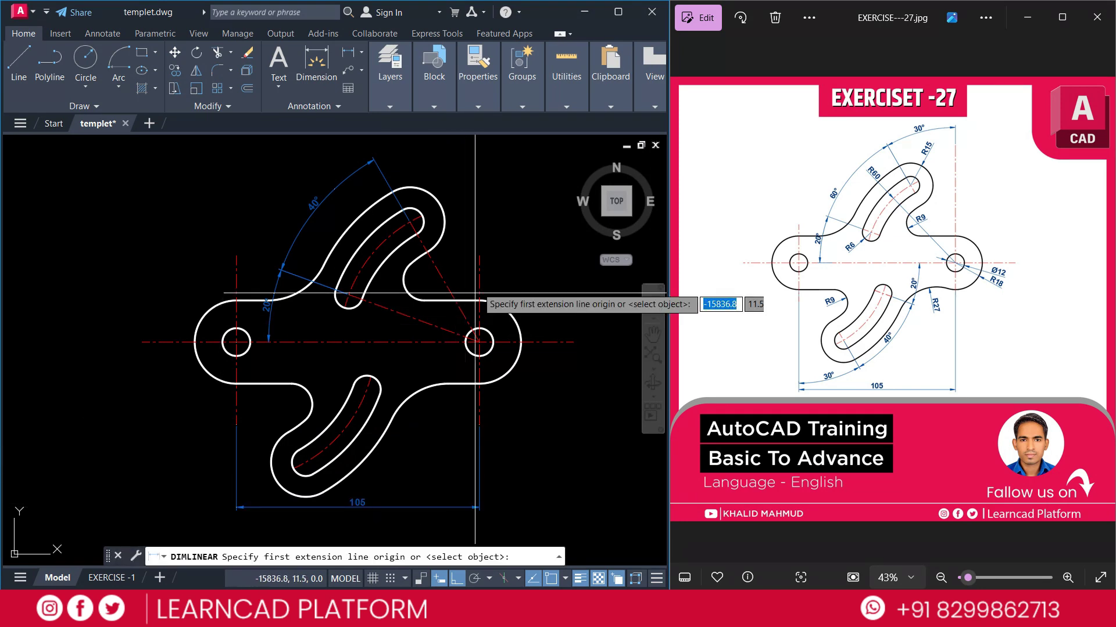
{"action": "left_click", "coordinate": [479, 255]}
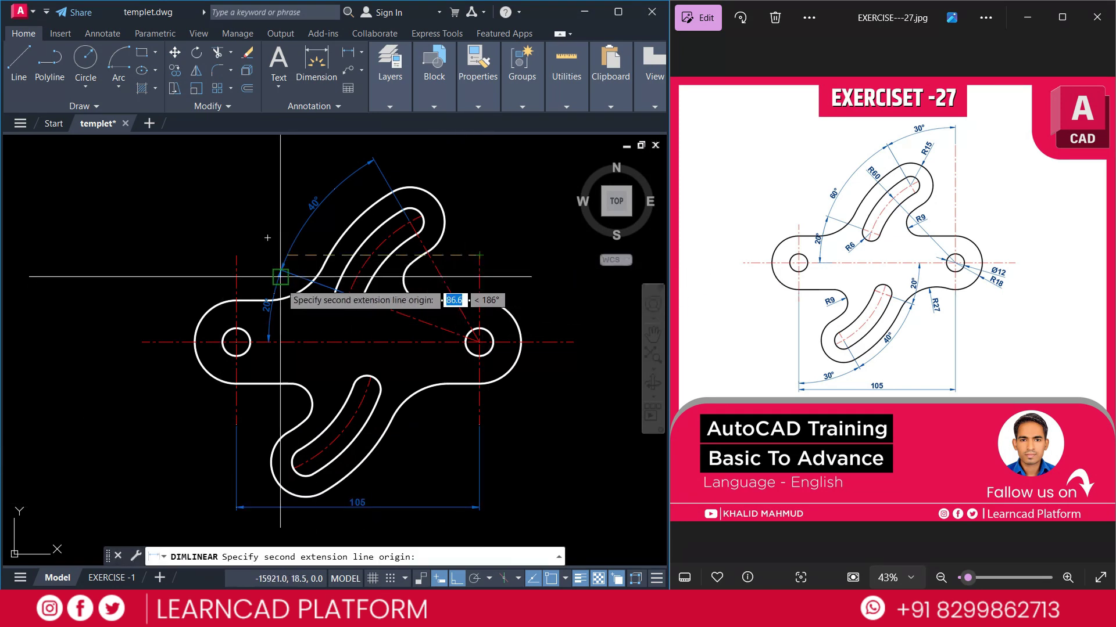
{"action": "left_click", "coordinate": [236, 255]}
{"action": "left_click", "coordinate": [226, 152]}
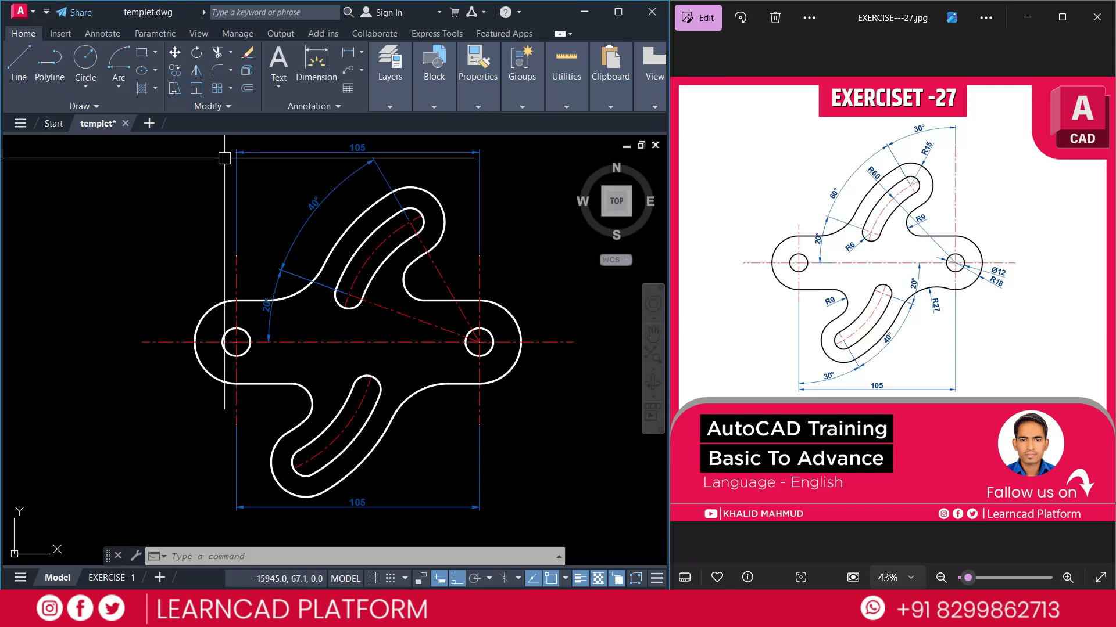
Step: Add a radius dimension to the fillet joining the lower arm to the plate's bottom edge near the right hole
{"action": "type", "text": "DIMR"}
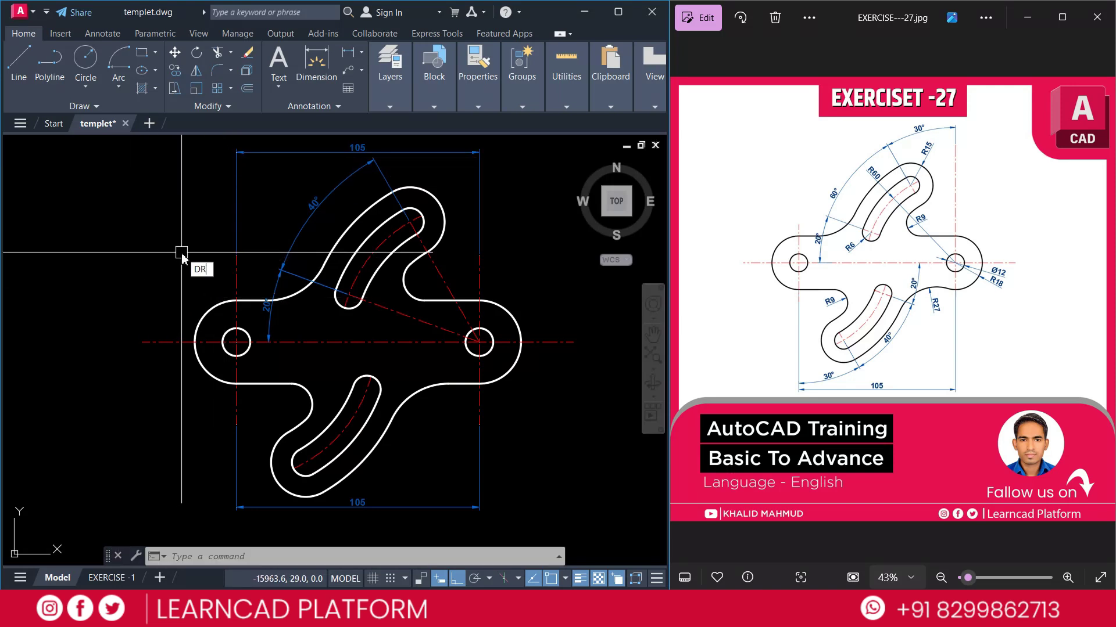
{"action": "type", "text": "A"}
{"action": "key", "text": "Return"}
{"action": "left_click", "coordinate": [420, 395]}
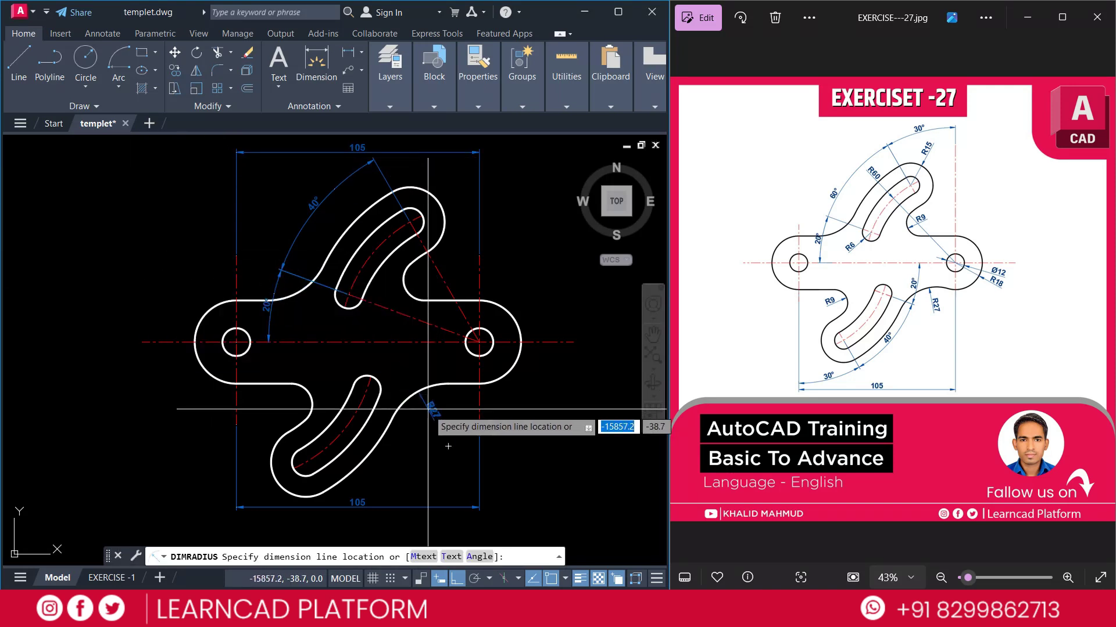
{"action": "left_click", "coordinate": [448, 446]}
Step: Add a radius dimension to the fillet between the upper arm and the plate's top edge, placed inside the curve
{"action": "key", "text": "Return"}
{"action": "left_click", "coordinate": [436, 300]}
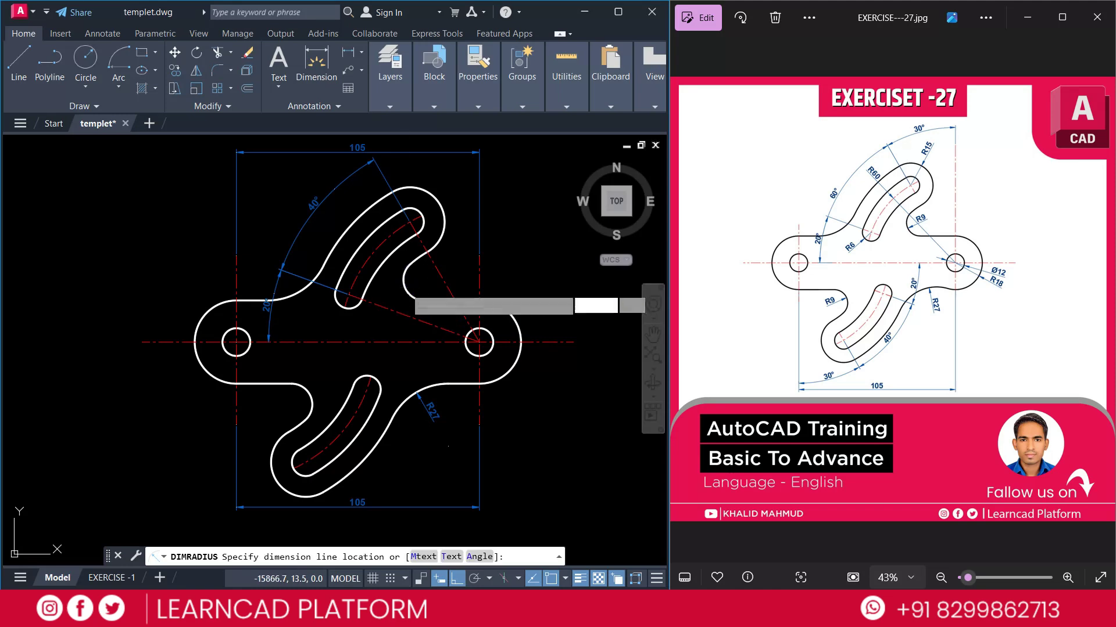
{"action": "scroll", "coordinate": [422, 284], "scroll_direction": "up", "scroll_amount": 2}
{"action": "scroll", "coordinate": [421, 285], "scroll_direction": "up", "scroll_amount": 2}
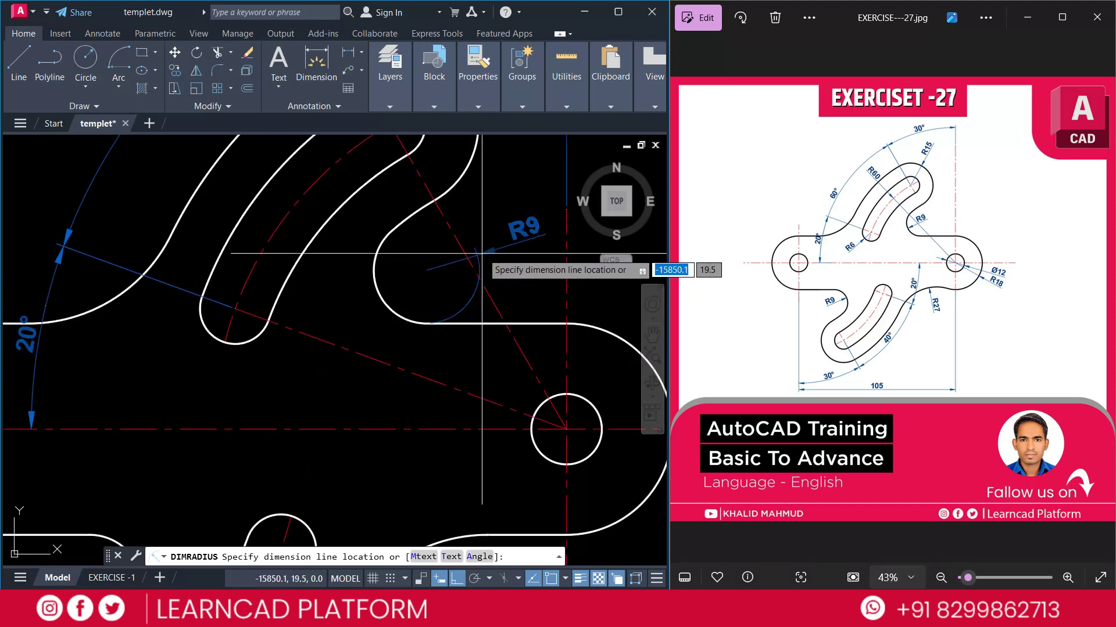
{"action": "left_click", "coordinate": [410, 282]}
{"action": "scroll", "coordinate": [409, 282], "scroll_direction": "down", "scroll_amount": 5}
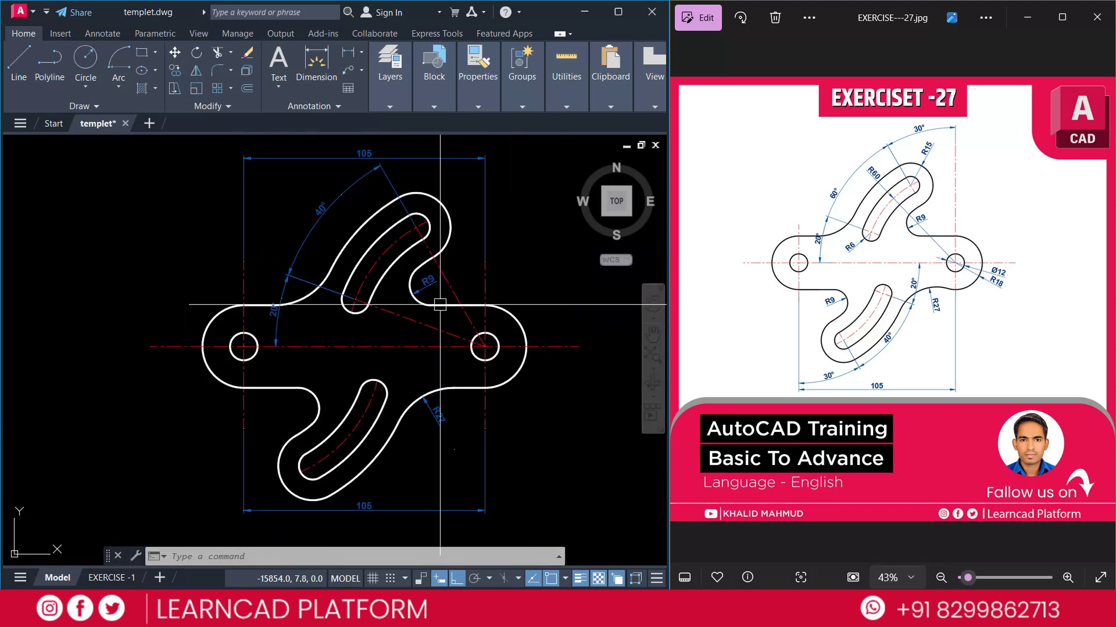
Step: Dimension the left hole's diameter and the radius of the plate's rounded left end
{"action": "key", "text": "Return"}
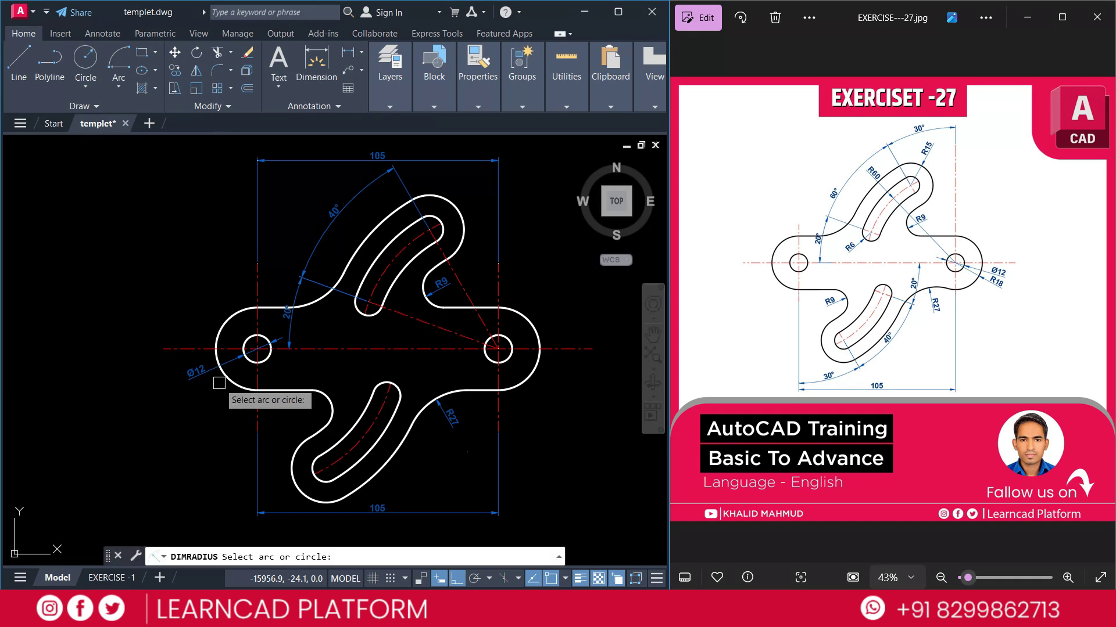
{"action": "left_click", "coordinate": [225, 378]}
{"action": "left_click", "coordinate": [200, 390]}
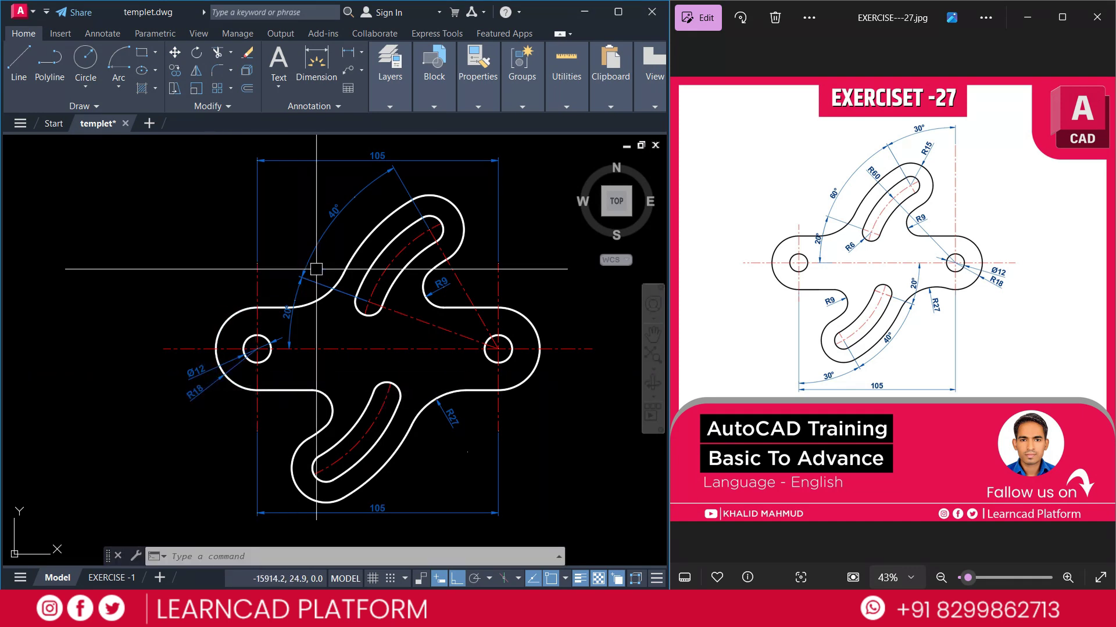
Step: Add a radius dimension to the outer rounded end of the upper arm
{"action": "type", "text": "DRA"}
{"action": "key", "text": "Return"}
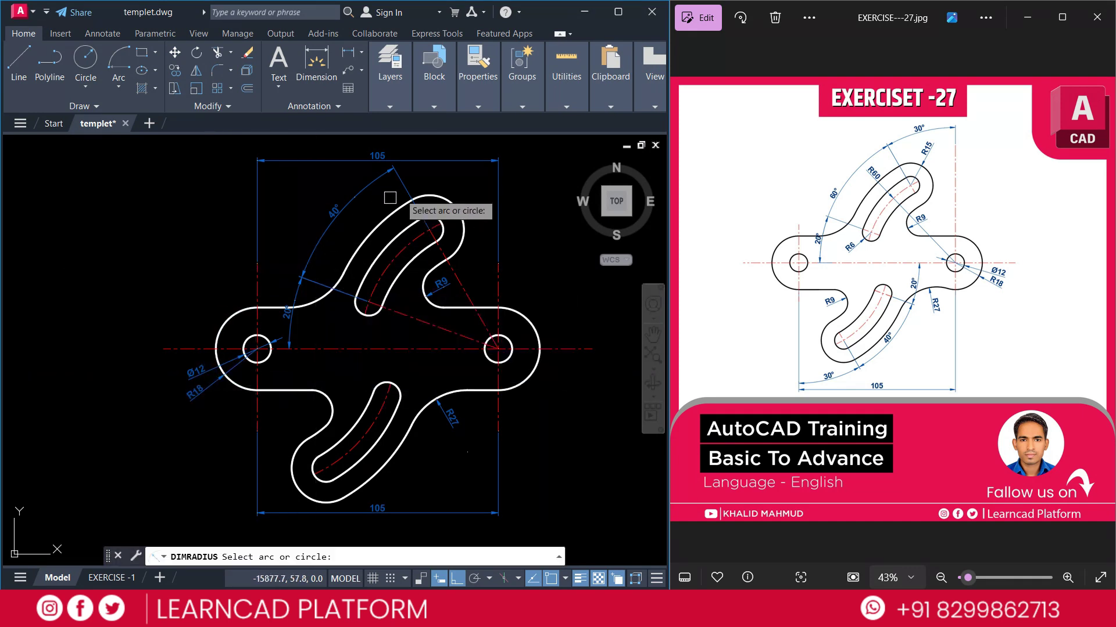
{"action": "left_click", "coordinate": [452, 202]}
{"action": "left_click", "coordinate": [467, 184]}
{"action": "key", "text": "space"}
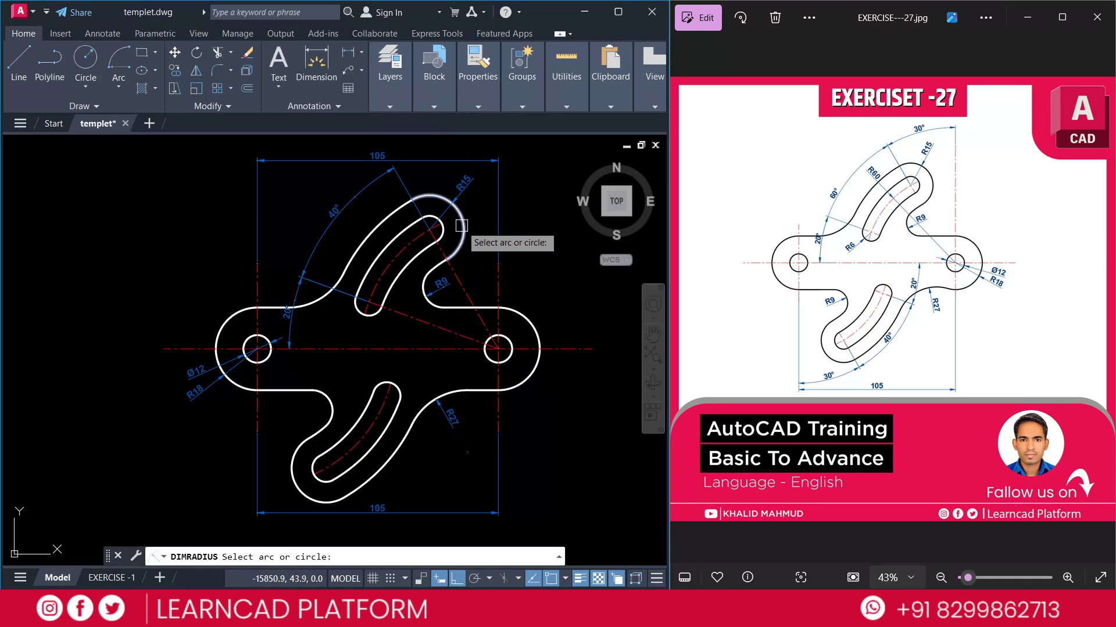
{"action": "key", "text": "Escape"}
Step: Add a radius dimension to the upper slot's lower end arc
{"action": "type", "text": "DIMRA"}
{"action": "key", "text": "Return"}
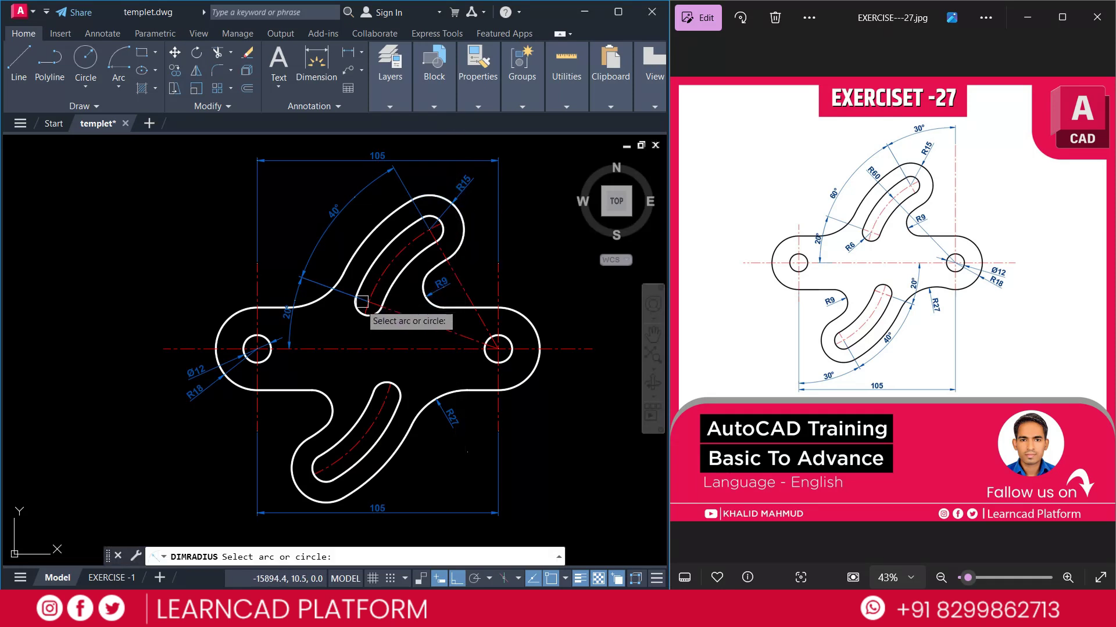